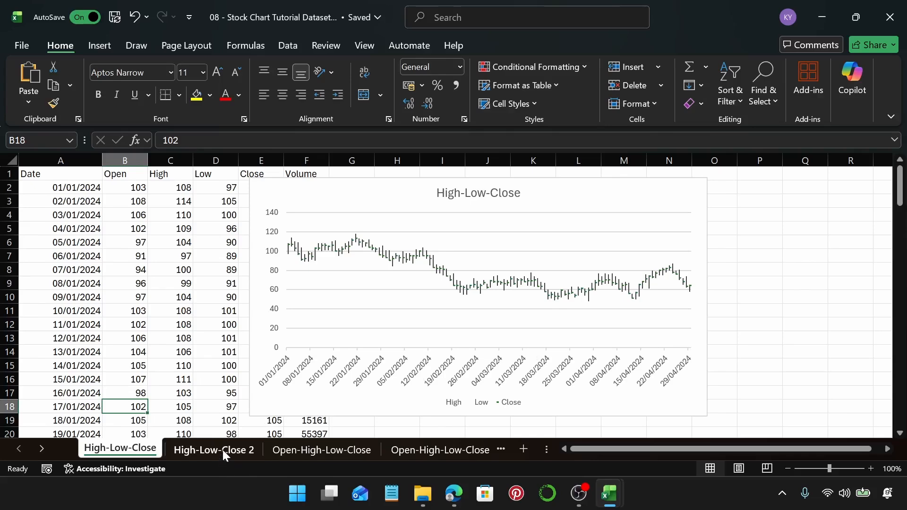
- Look through the finished stock charts on the worksheets, from High-Low-Close 2 to the sheet following Volume-Open-High-Low-Close
{"action": "left_click", "coordinate": [190, 450]}
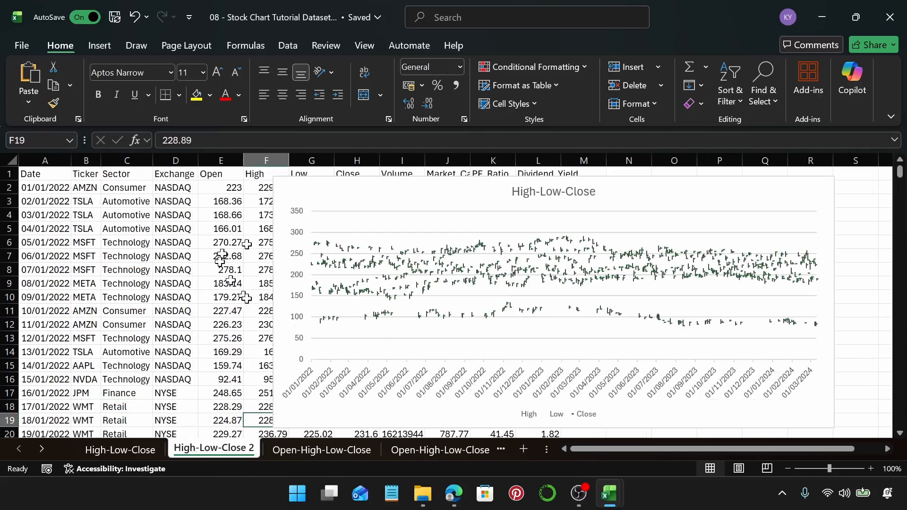
{"action": "left_click", "coordinate": [293, 452]}
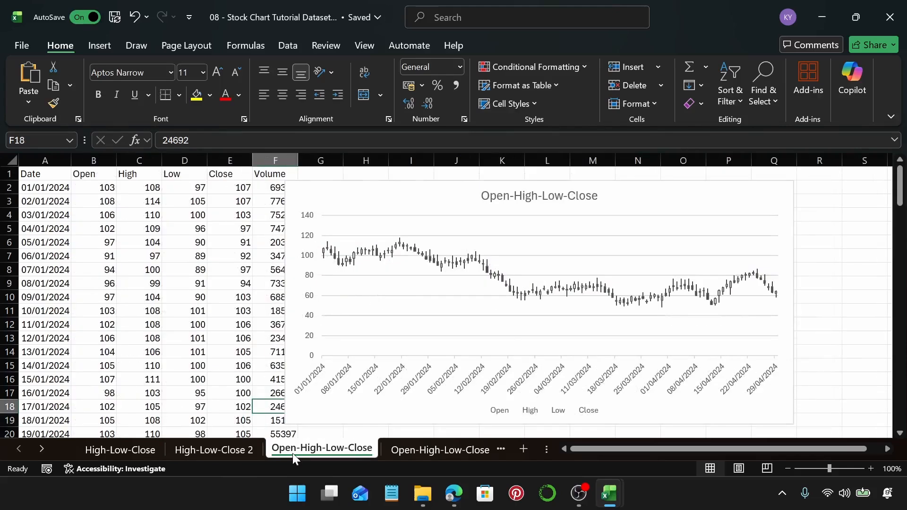
{"action": "left_click", "coordinate": [400, 450]}
{"action": "left_click", "coordinate": [455, 445]}
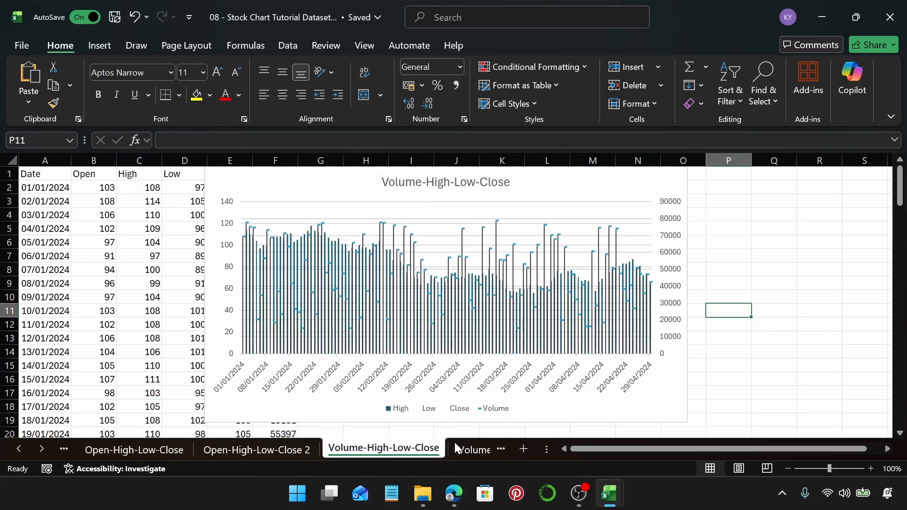
{"action": "left_click", "coordinate": [461, 448]}
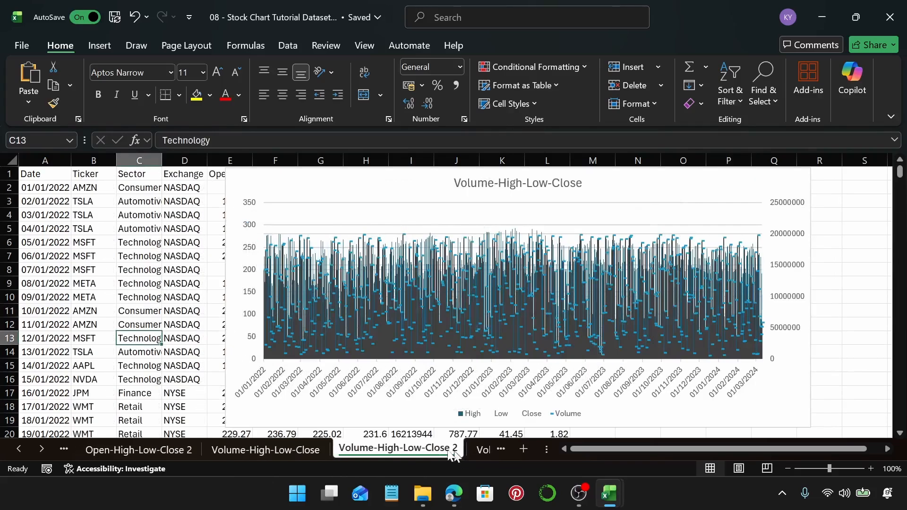
{"action": "left_click", "coordinate": [476, 450]}
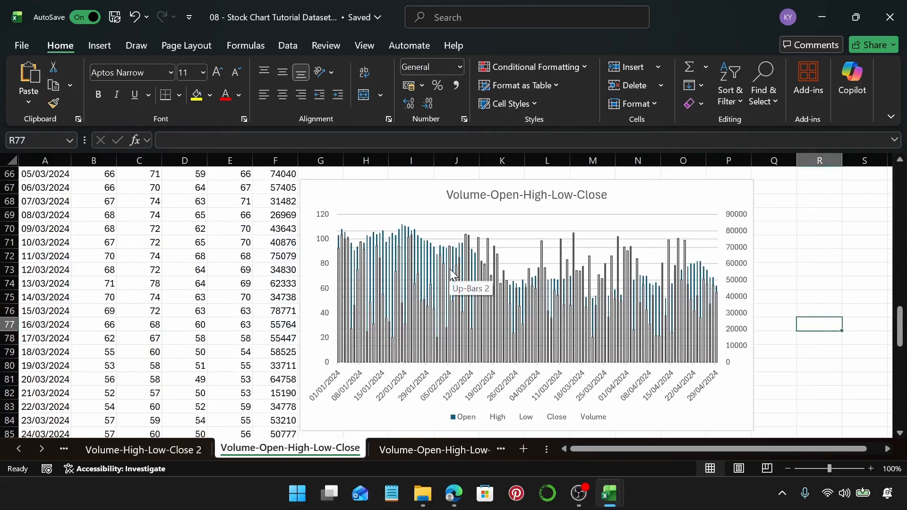
{"action": "left_click", "coordinate": [413, 449]}
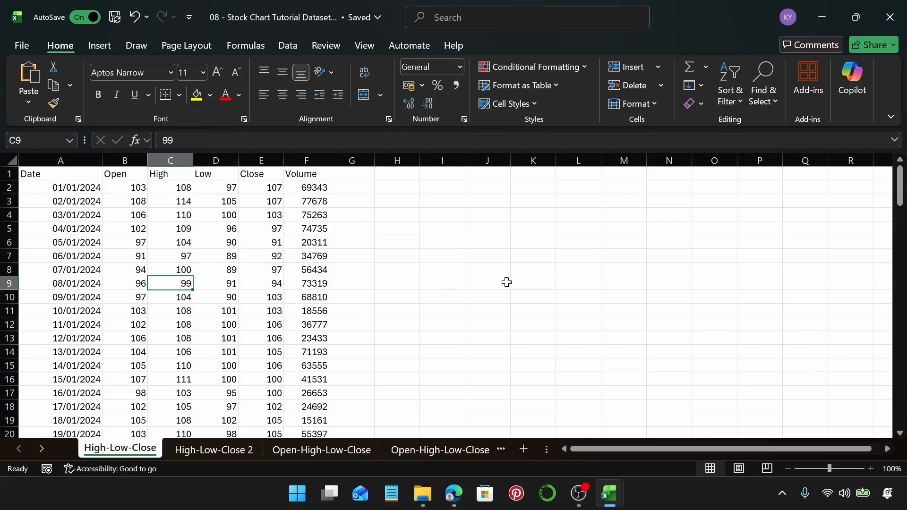
- Insert a High-Low-Close stock chart from the Date, High, Low and Close columns of the High-Low-Close sheet
{"action": "left_click", "coordinate": [80, 160]}
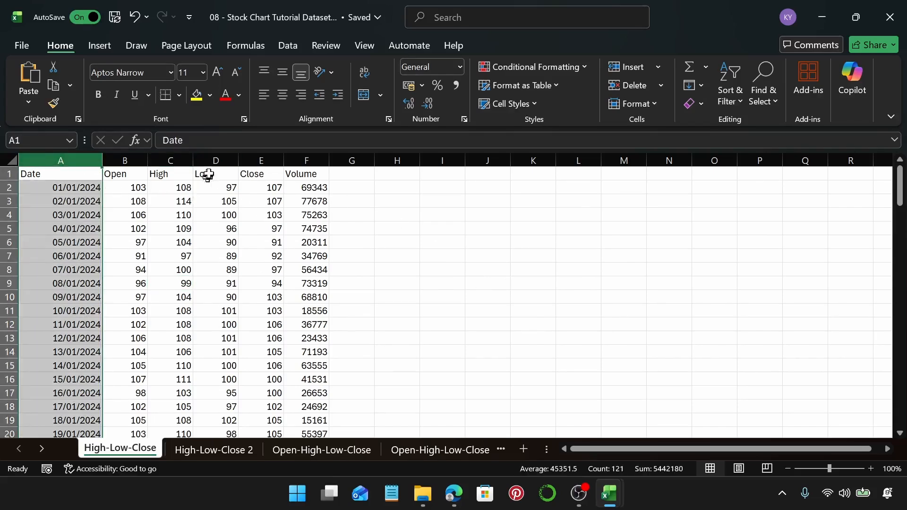
{"action": "left_click", "coordinate": [165, 162], "text": "ctrl"}
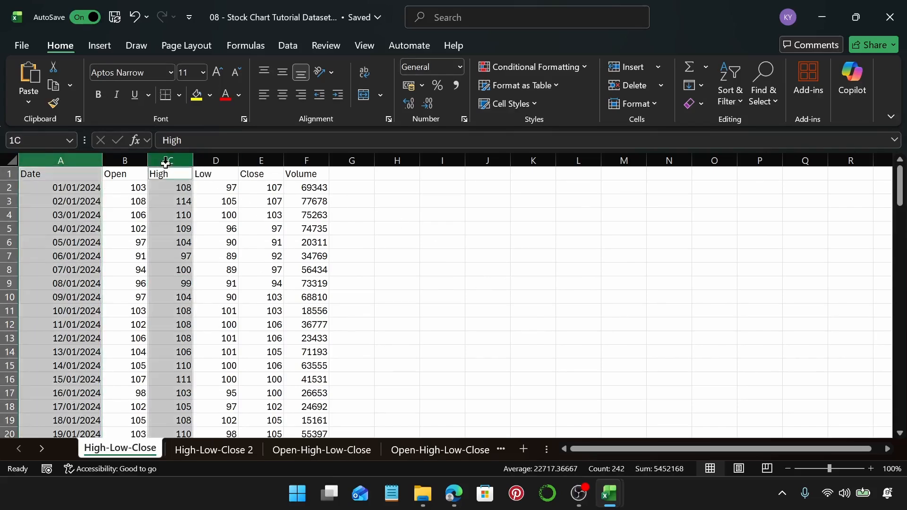
{"action": "left_click", "coordinate": [202, 161], "text": "ctrl"}
{"action": "left_click", "coordinate": [266, 160], "text": "ctrl"}
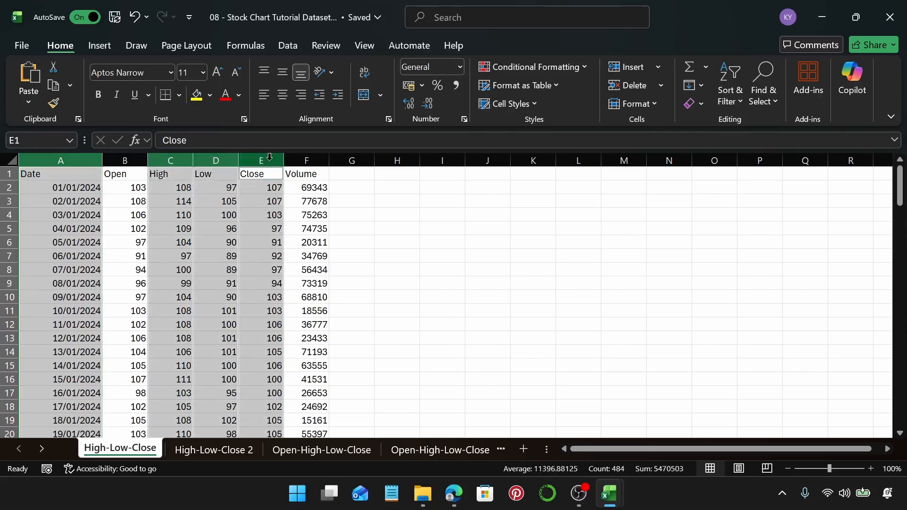
{"action": "left_click", "coordinate": [110, 43]}
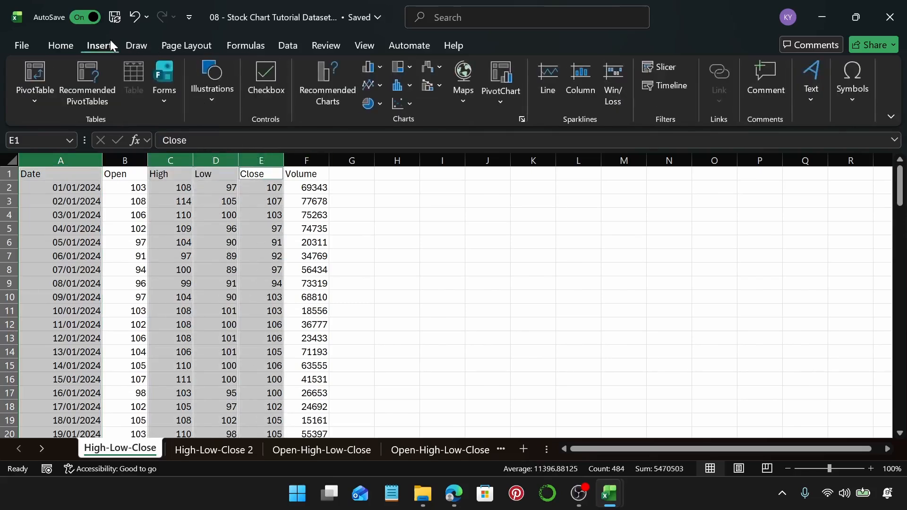
{"action": "left_click", "coordinate": [335, 99]}
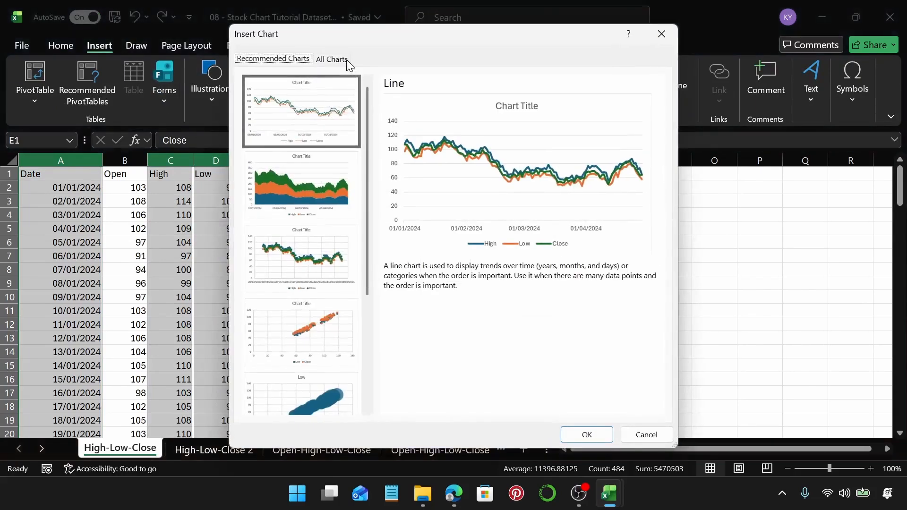
{"action": "left_click", "coordinate": [332, 59]}
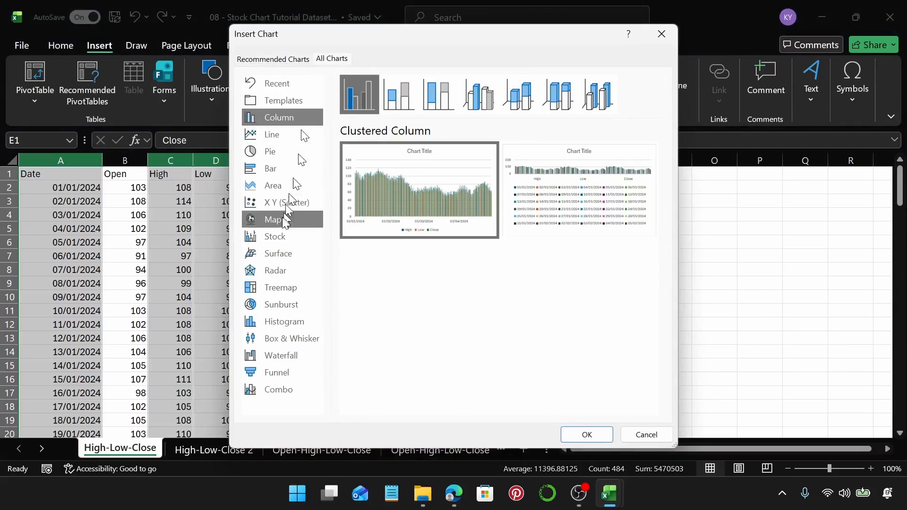
{"action": "left_click", "coordinate": [282, 237]}
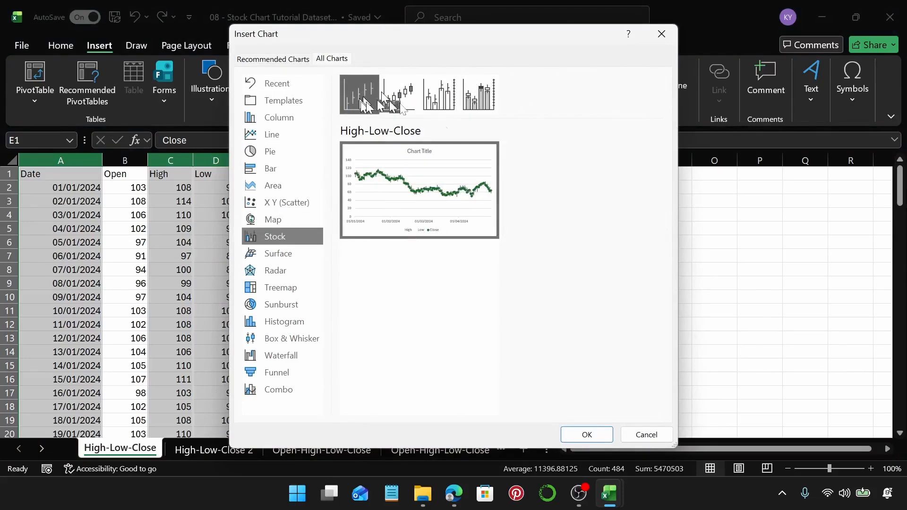
{"action": "left_click", "coordinate": [587, 434]}
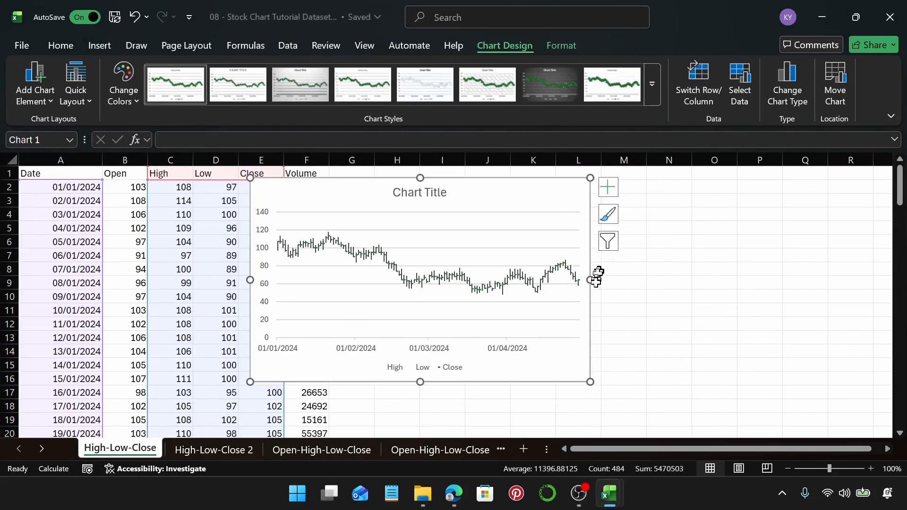
- Enlarge the stock chart, widening it to about column O and extending it down to about row 19
{"action": "left_click_drag", "start_coordinate": [590, 279], "coordinate": [707, 273]}
{"action": "left_click_drag", "start_coordinate": [479, 382], "coordinate": [481, 417]}
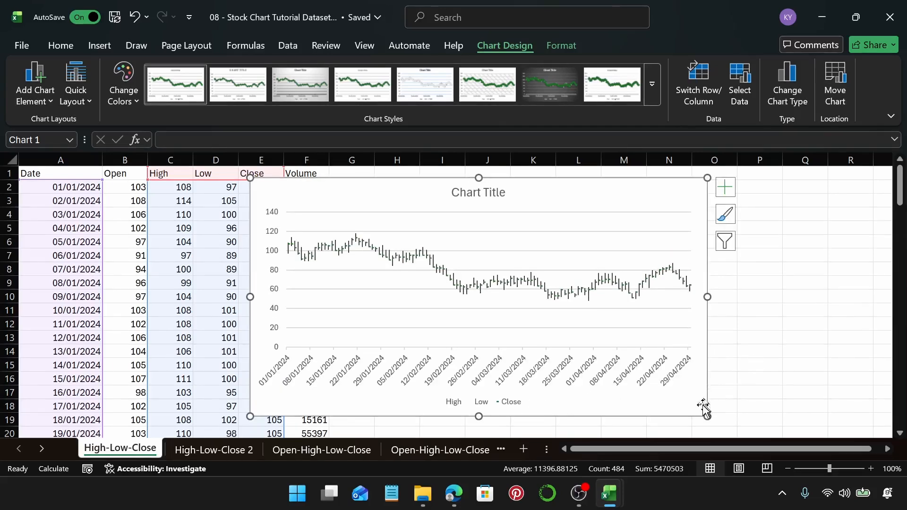
{"action": "left_click", "coordinate": [759, 187]}
- Replace the placeholder chart title with "High-Low-Close" and close the formatting pane
{"action": "double_click", "coordinate": [498, 199]}
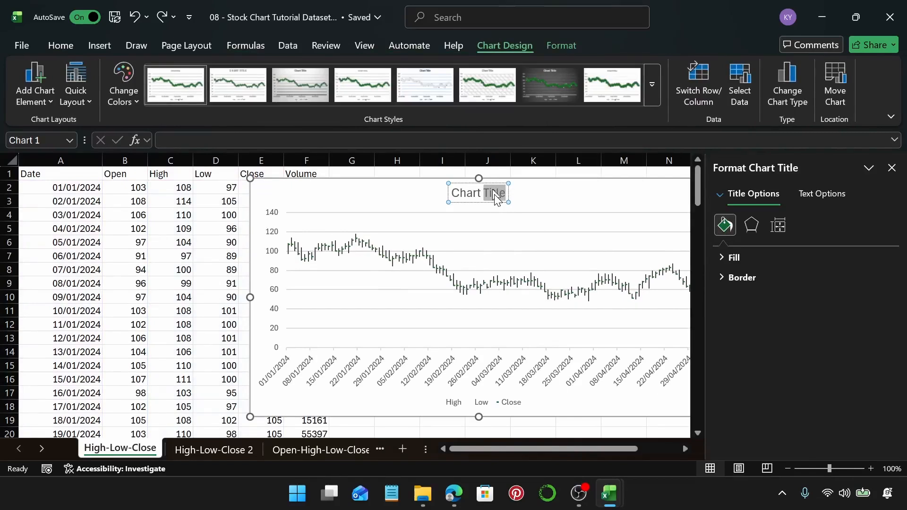
{"action": "key", "text": "ctrl+a"}
{"action": "type", "text": "H"}
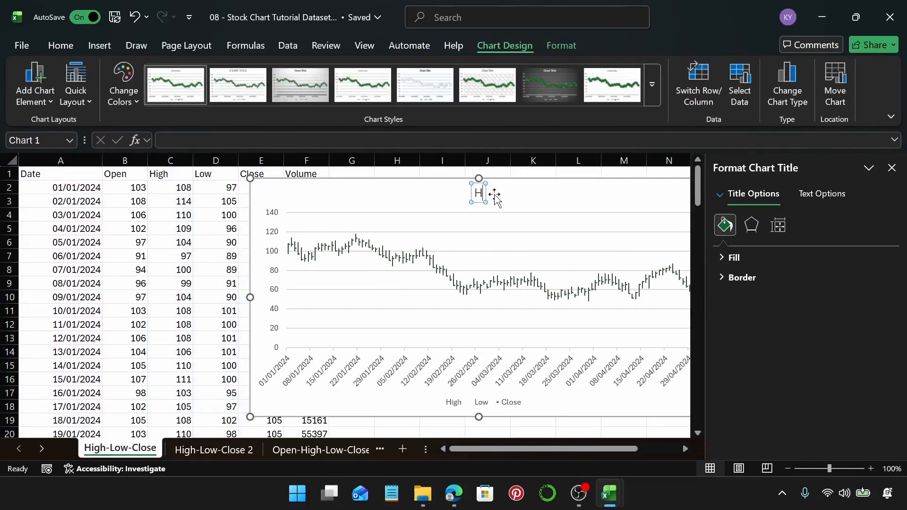
{"action": "type", "text": "igh"}
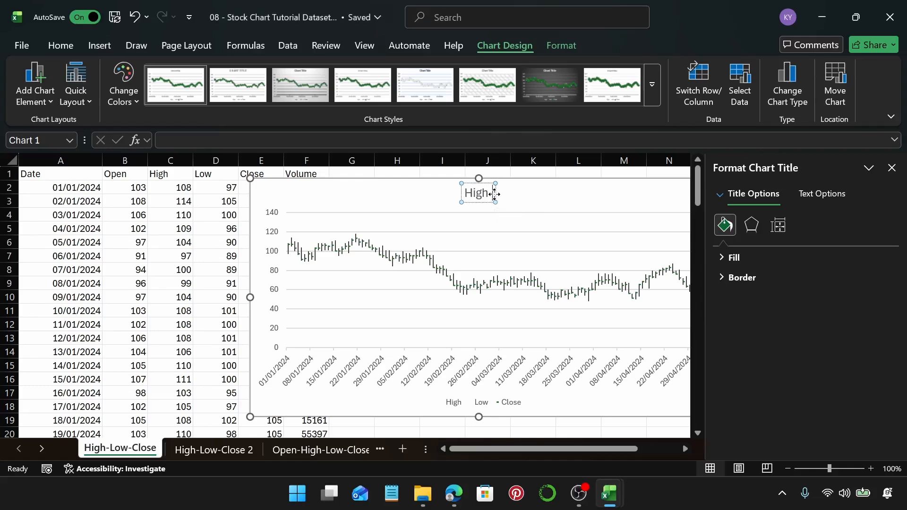
{"action": "type", "text": "-Low-"}
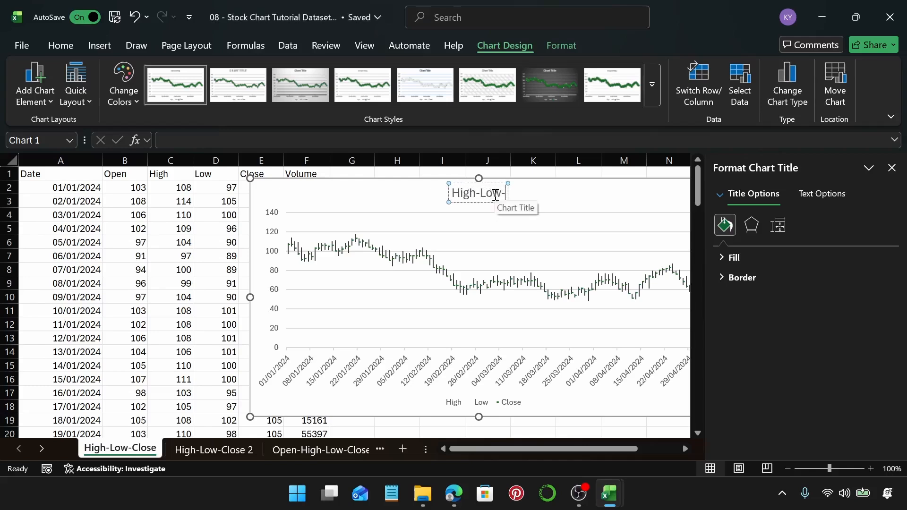
{"action": "type", "text": "Close"}
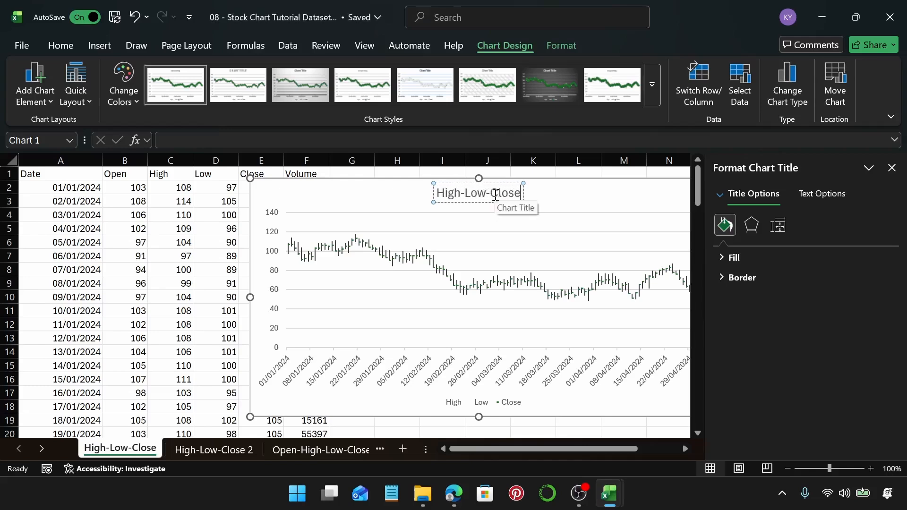
{"action": "left_click", "coordinate": [539, 194]}
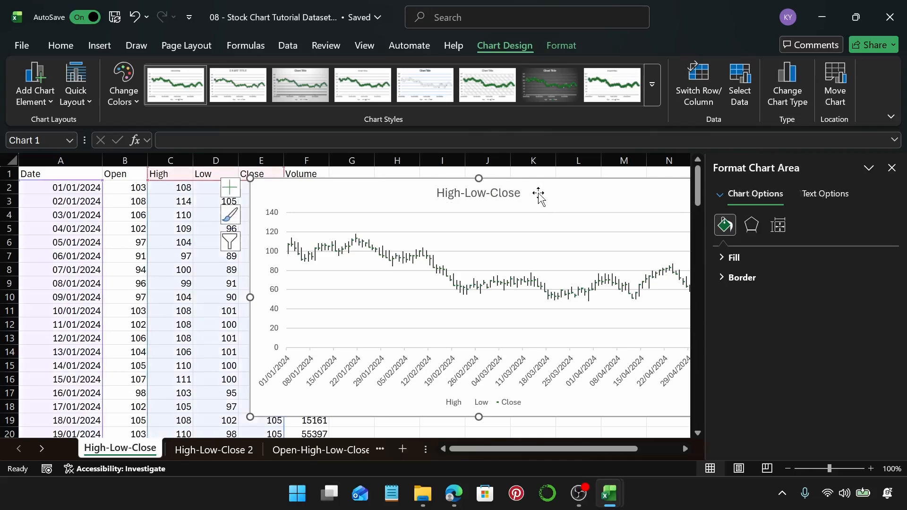
{"action": "left_click", "coordinate": [892, 169]}
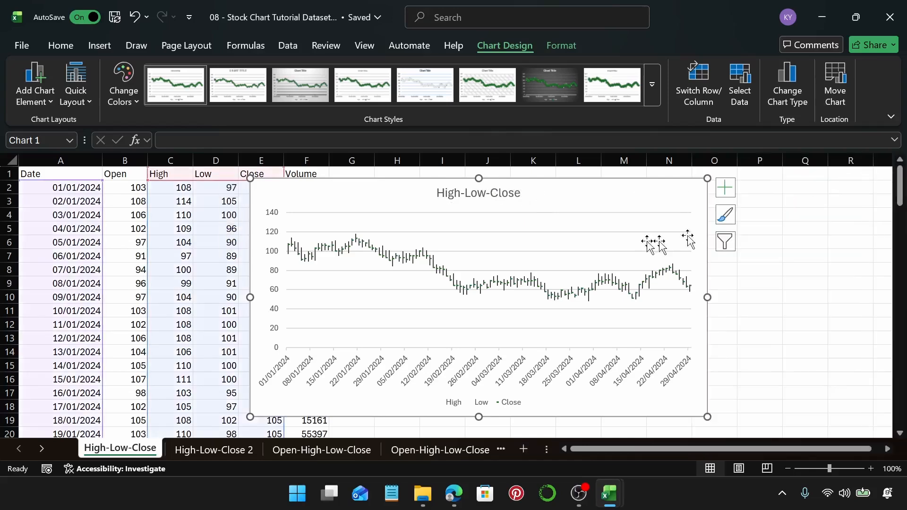
- On the High-Low-Close 2 sheet, insert a High-Low-Close stock chart from the Date, High, Low and Close columns
{"action": "left_click", "coordinate": [228, 452]}
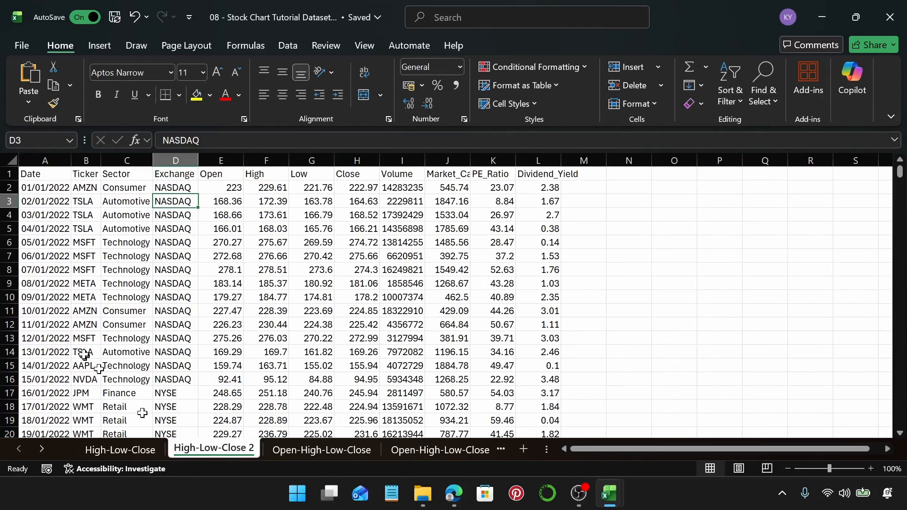
{"action": "left_click", "coordinate": [46, 161]}
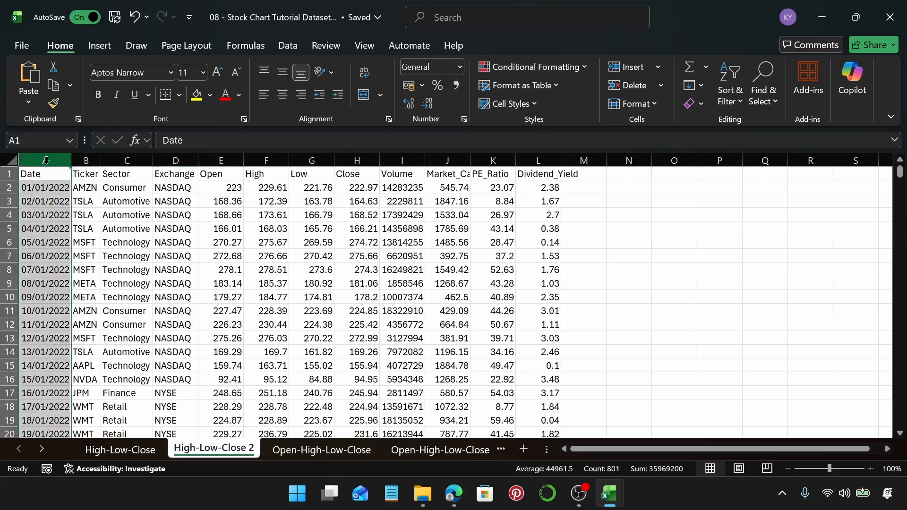
{"action": "left_click", "coordinate": [257, 160], "text": "ctrl"}
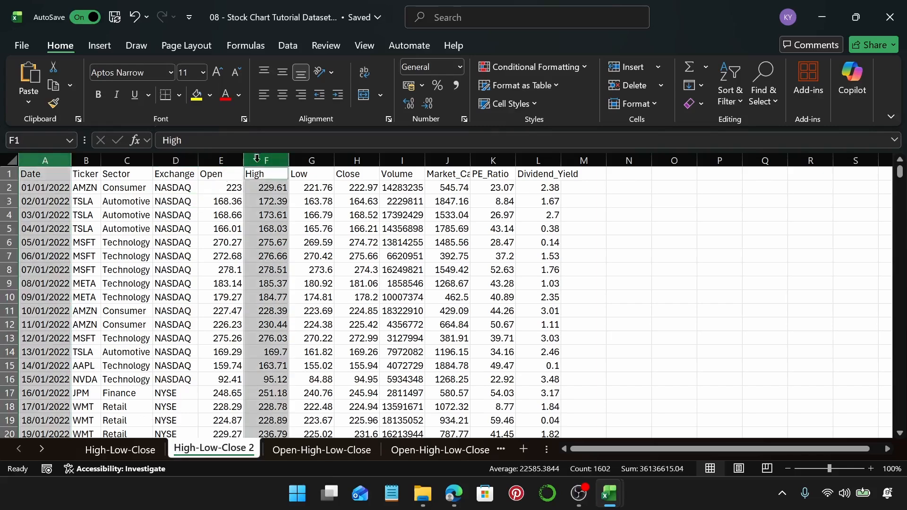
{"action": "left_click", "coordinate": [312, 161], "text": "ctrl"}
{"action": "left_click", "coordinate": [357, 161], "text": "ctrl"}
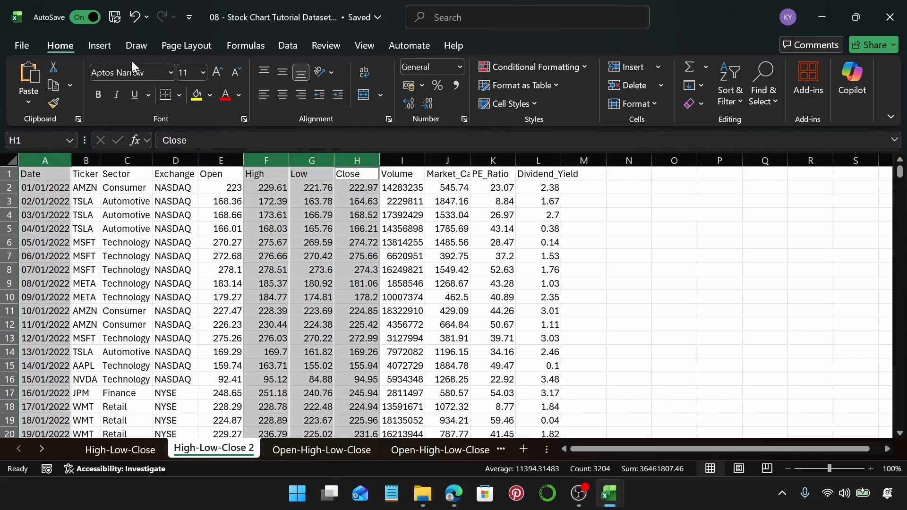
{"action": "left_click", "coordinate": [111, 49]}
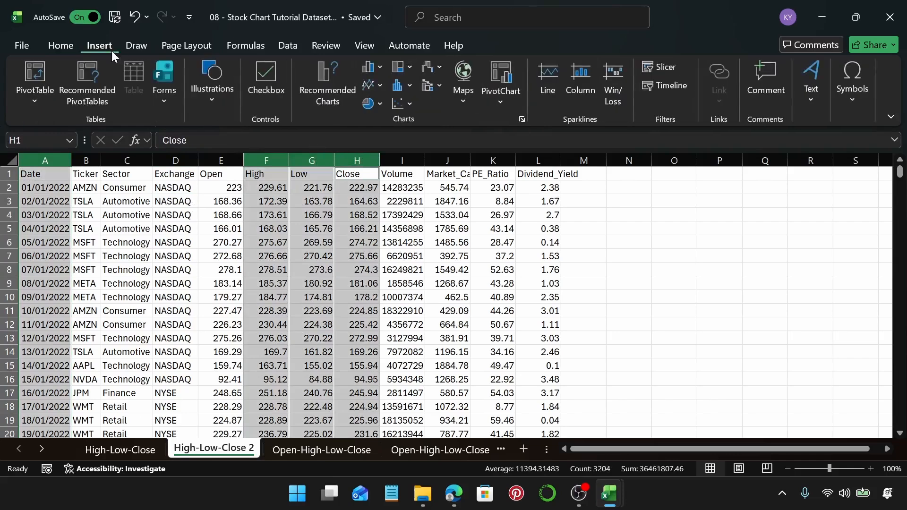
{"action": "left_click", "coordinate": [351, 92]}
{"action": "left_click", "coordinate": [331, 59]}
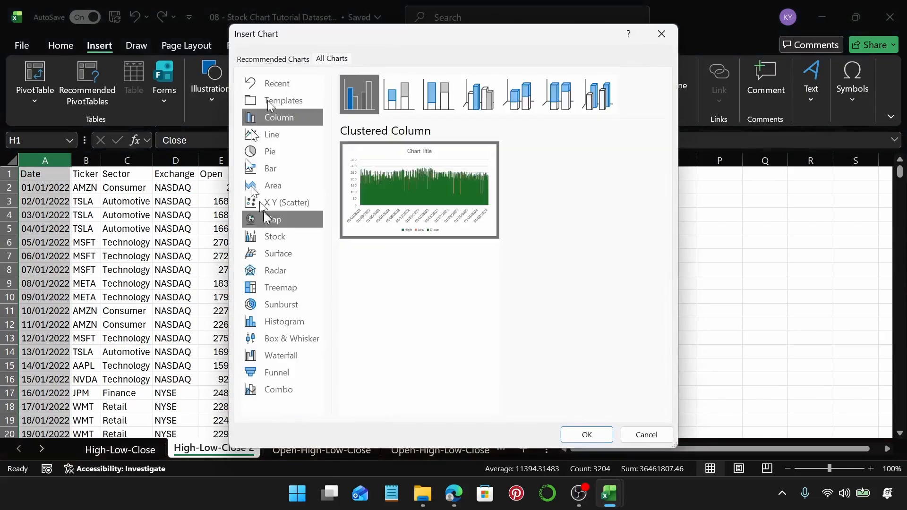
{"action": "left_click", "coordinate": [274, 237]}
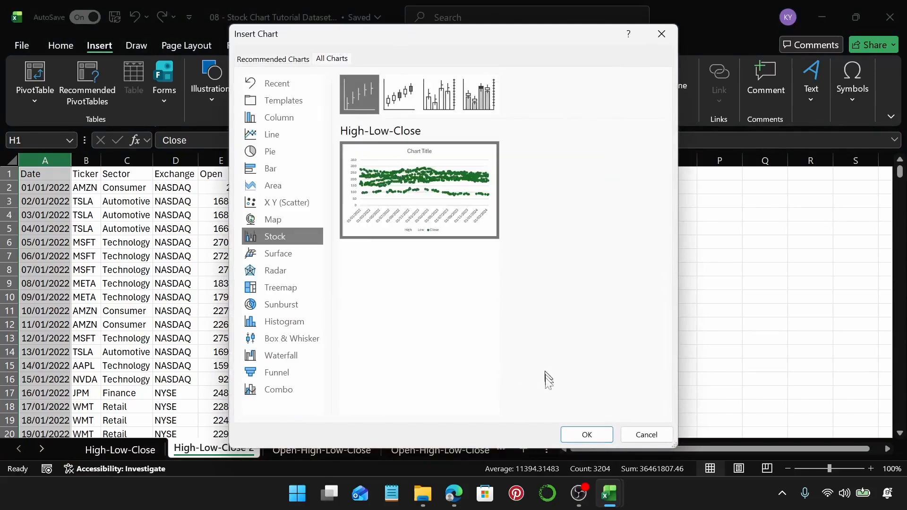
{"action": "left_click", "coordinate": [587, 435]}
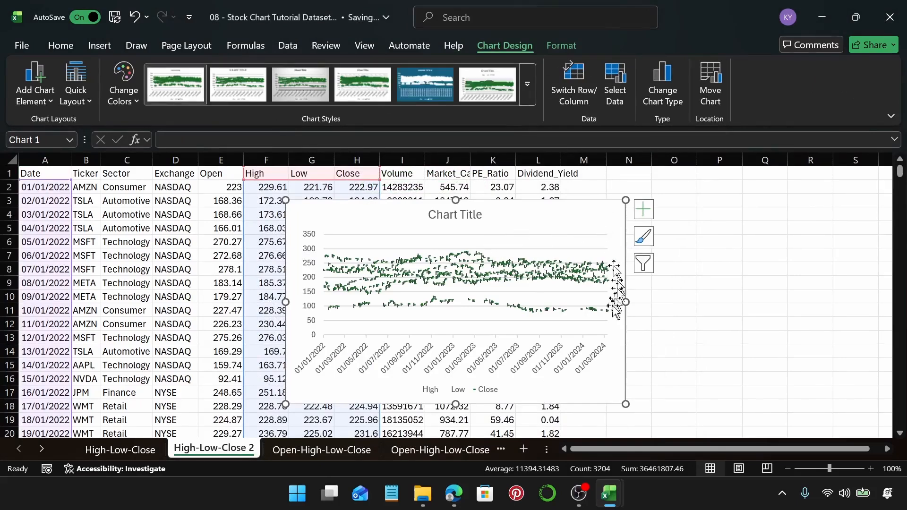
- Enlarge the new stock chart on all sides to span roughly columns F to R and rows 1 to 19
{"action": "left_click_drag", "start_coordinate": [625, 302], "coordinate": [839, 294]}
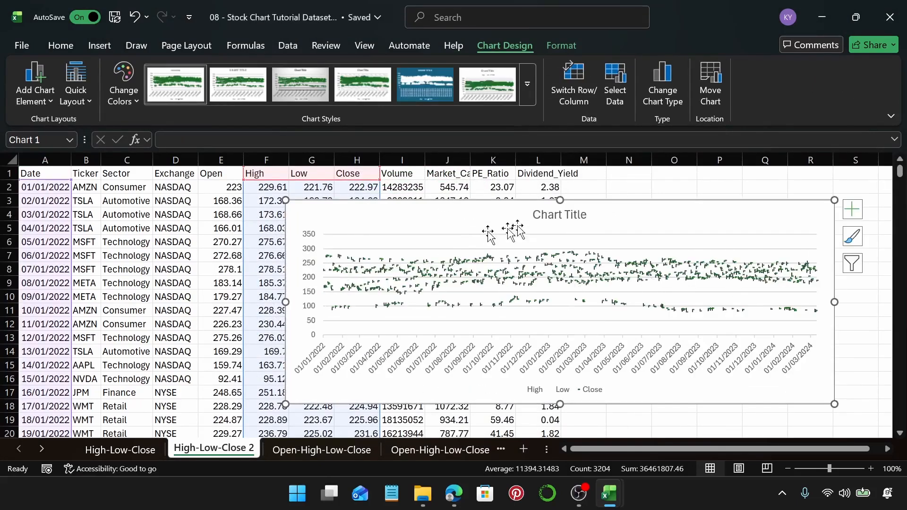
{"action": "left_click_drag", "start_coordinate": [564, 176], "coordinate": [563, 176]}
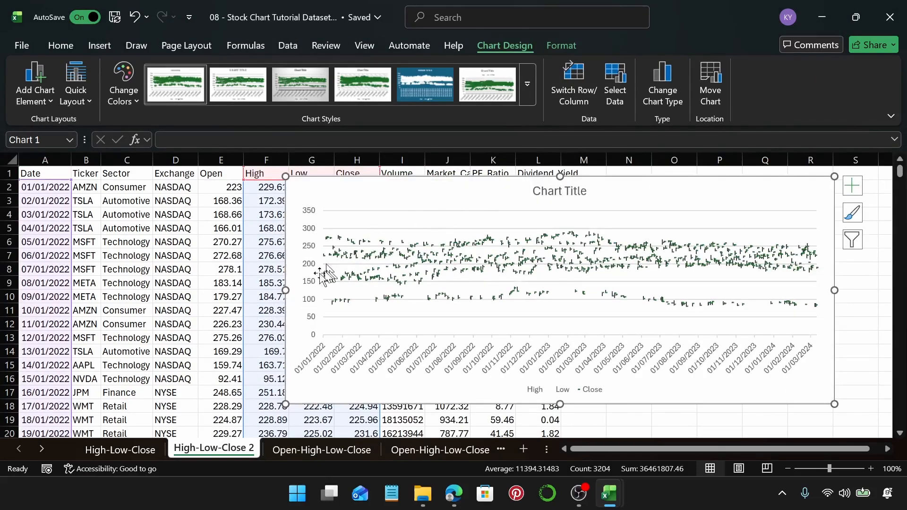
{"action": "left_click_drag", "start_coordinate": [286, 291], "coordinate": [273, 290]}
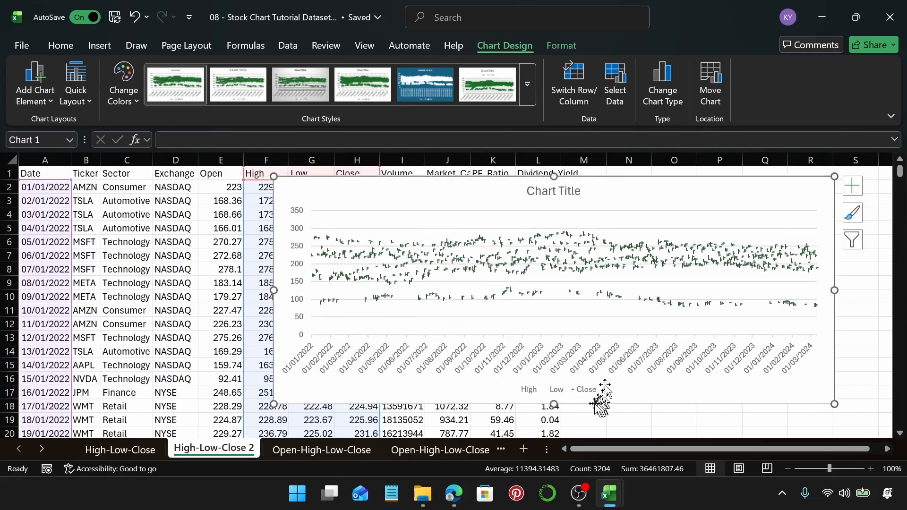
{"action": "left_click_drag", "start_coordinate": [554, 404], "coordinate": [554, 428]}
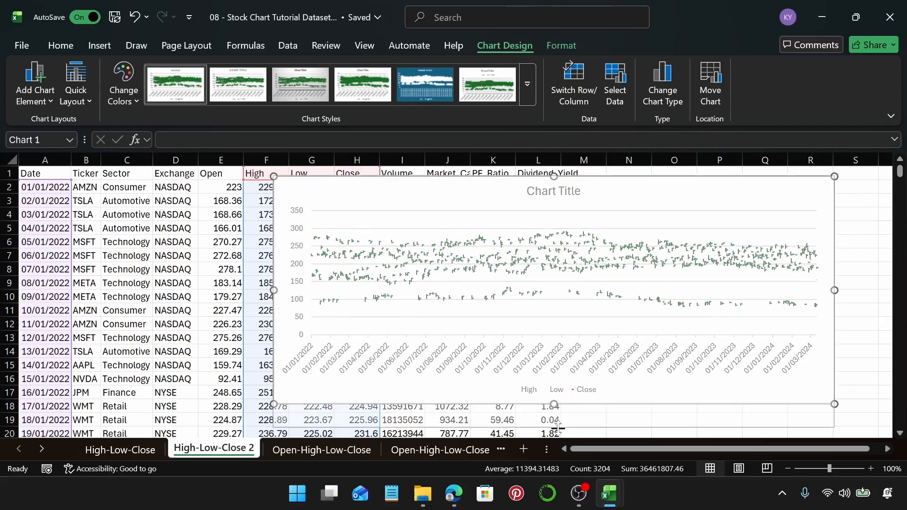
- Replace the placeholder chart title on the High-Low-Close 2 sheet with "High-Low-Close", close the formatting pane and deselect the chart
{"action": "triple_click", "coordinate": [554, 195]}
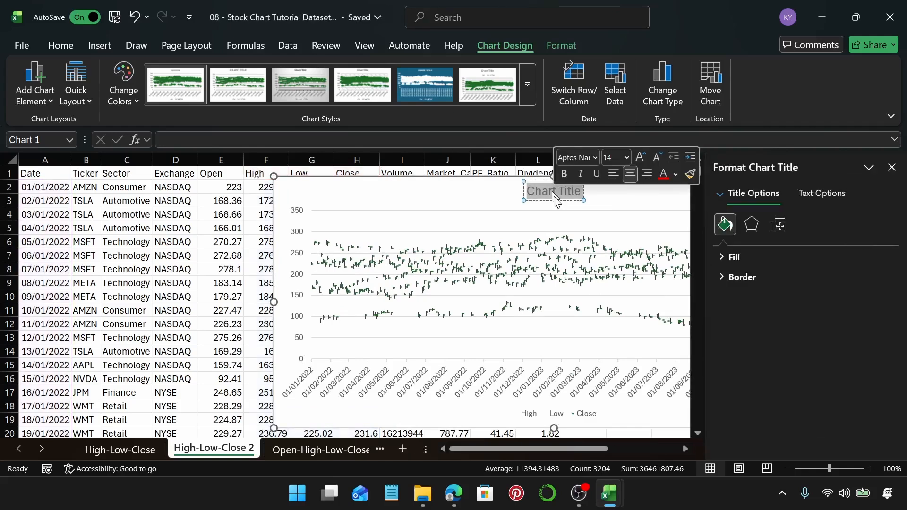
{"action": "type", "text": "Hig"}
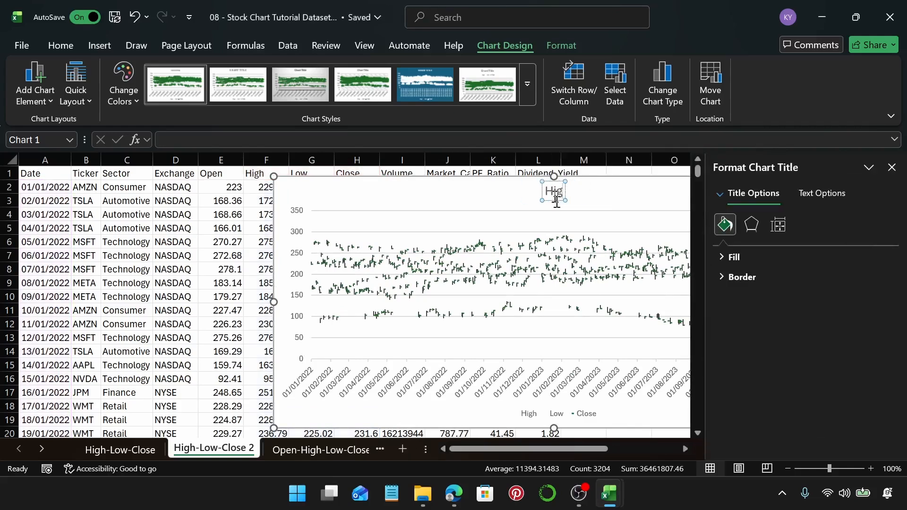
{"action": "type", "text": "h-L"}
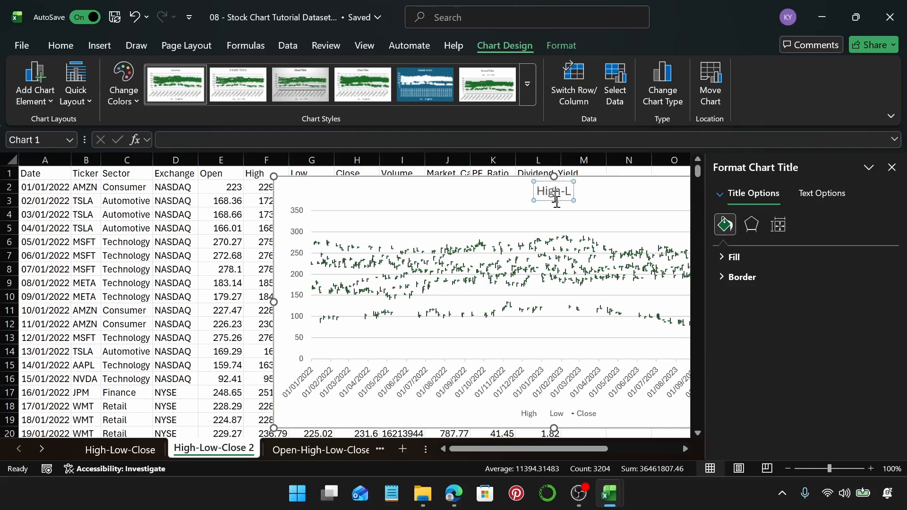
{"action": "type", "text": "ow-Close"}
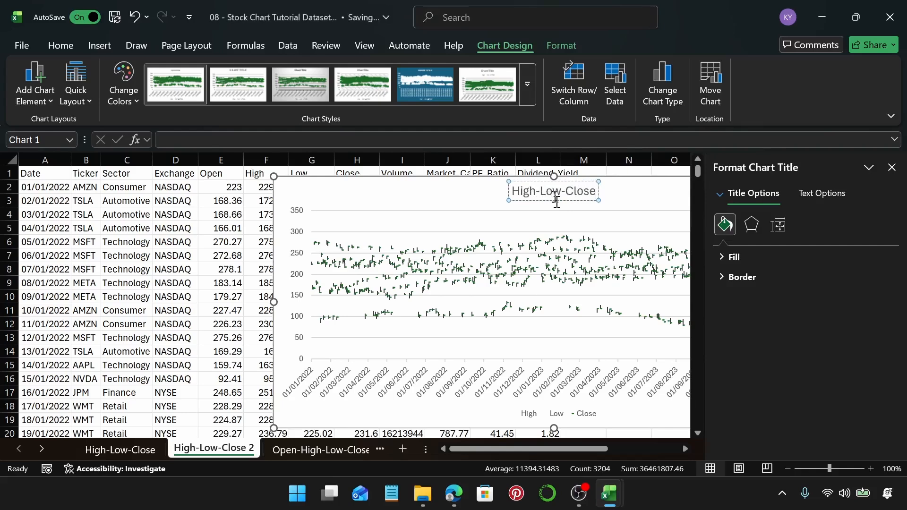
{"action": "left_click", "coordinate": [628, 196]}
{"action": "left_click", "coordinate": [891, 168]}
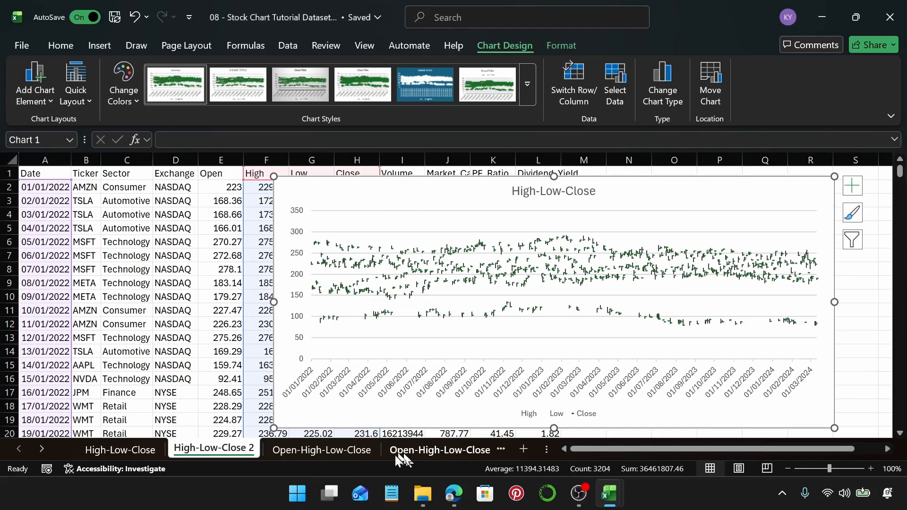
{"action": "left_click", "coordinate": [248, 423]}
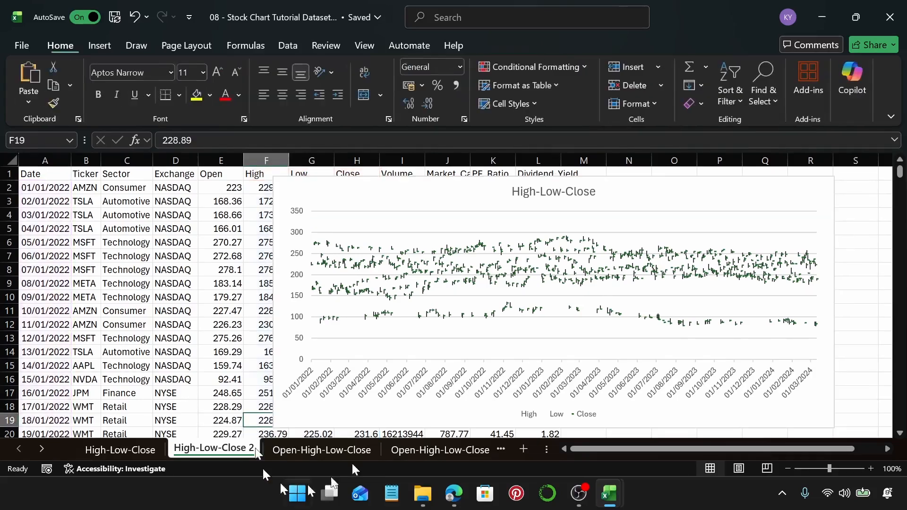
- On the Open-High-Low-Close sheet, insert an Open-High-Low-Close stock chart from the Date, Open, High, Low and Close columns
{"action": "left_click", "coordinate": [322, 450]}
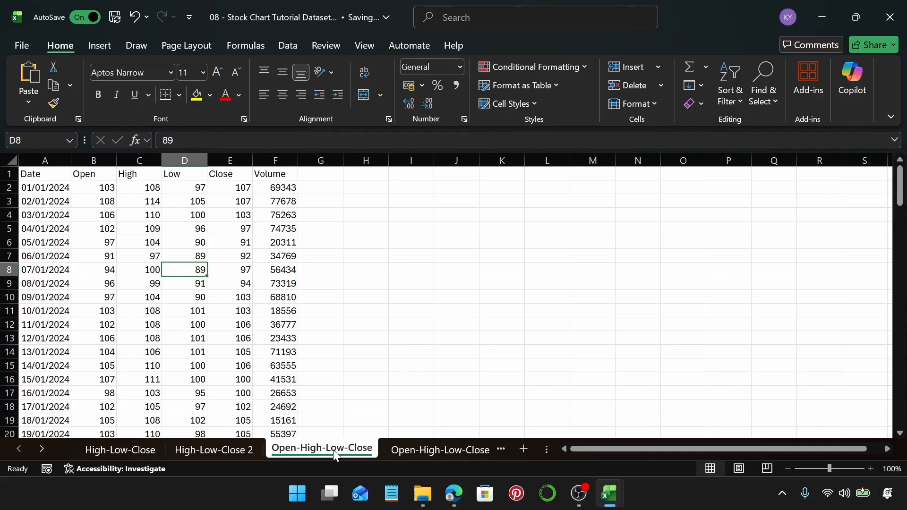
{"action": "left_click", "coordinate": [42, 162]}
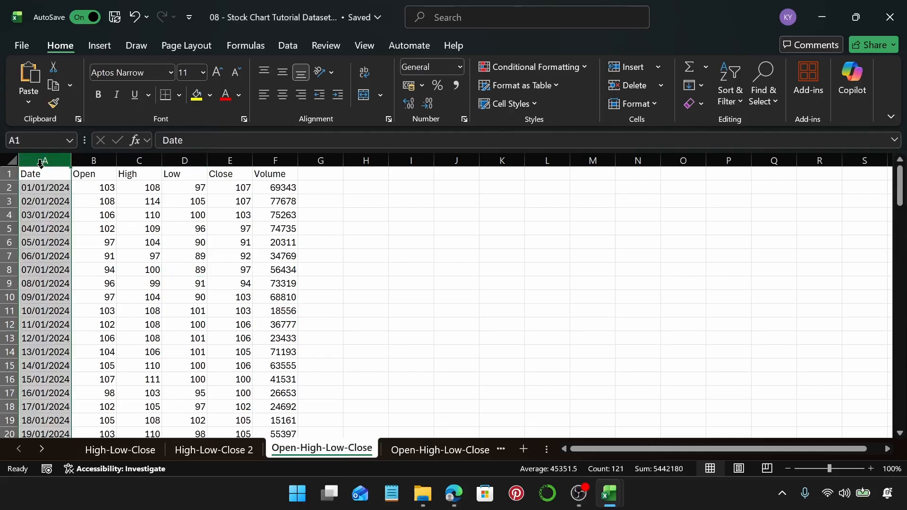
{"action": "left_click", "coordinate": [94, 161], "text": "ctrl"}
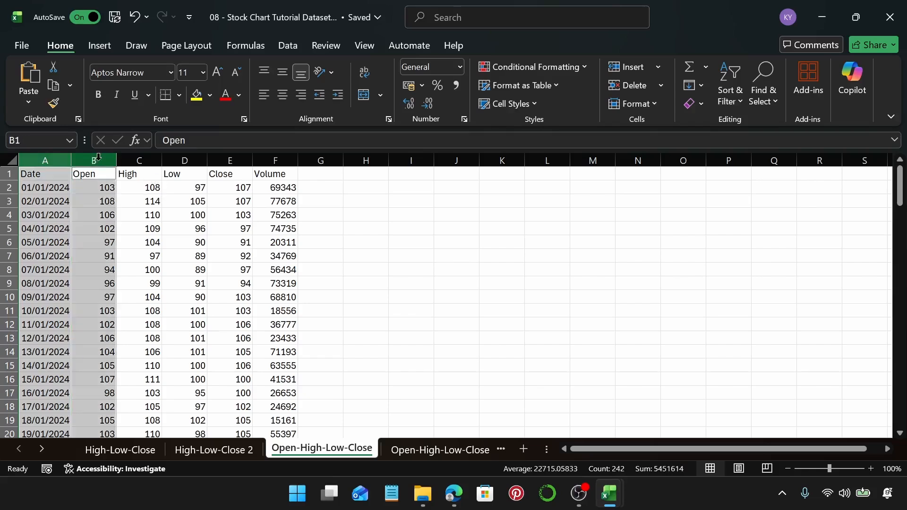
{"action": "left_click", "coordinate": [127, 161], "text": "ctrl"}
{"action": "left_click", "coordinate": [190, 161], "text": "ctrl"}
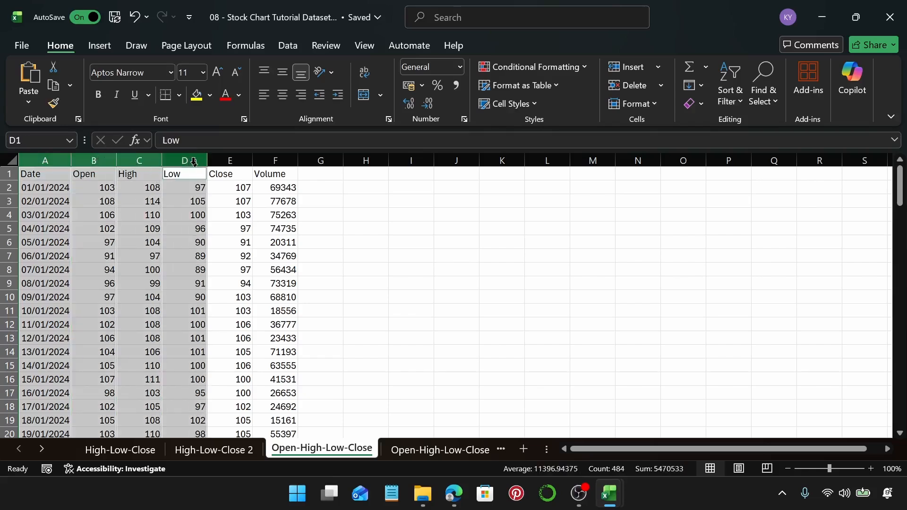
{"action": "left_click", "coordinate": [239, 161], "text": "ctrl"}
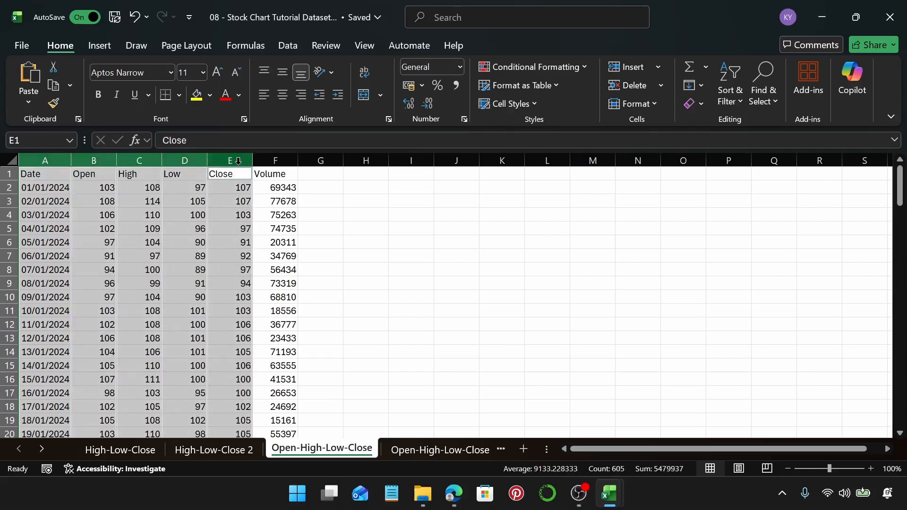
{"action": "left_click", "coordinate": [99, 46]}
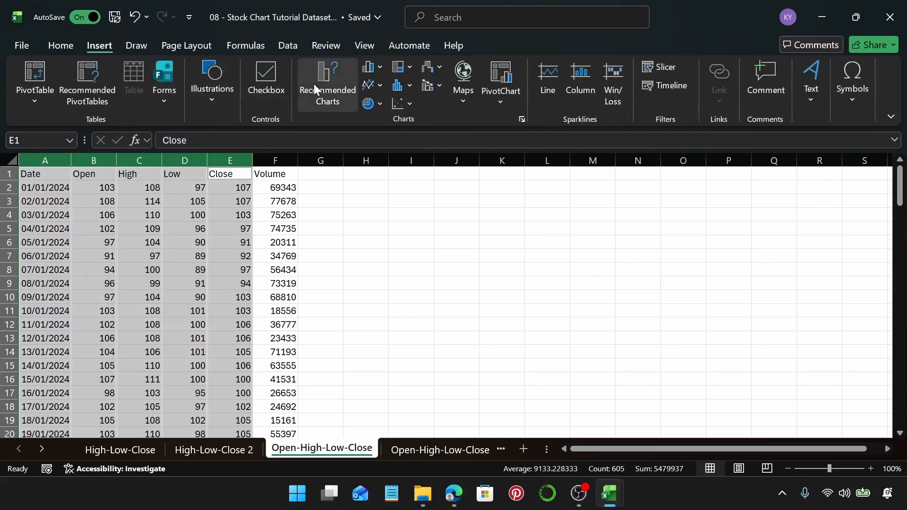
{"action": "left_click", "coordinate": [314, 84]}
{"action": "left_click", "coordinate": [330, 61]}
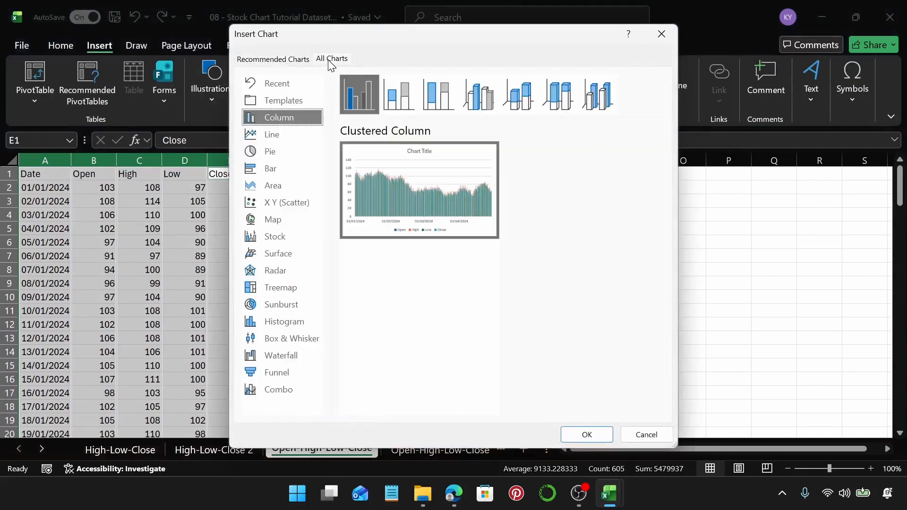
{"action": "left_click", "coordinate": [290, 237]}
{"action": "left_click", "coordinate": [399, 101]}
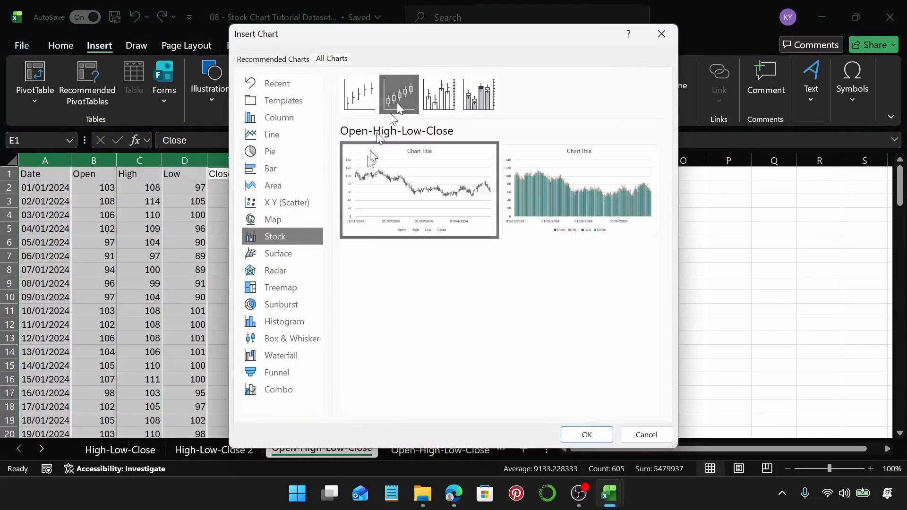
{"action": "left_click", "coordinate": [597, 432]}
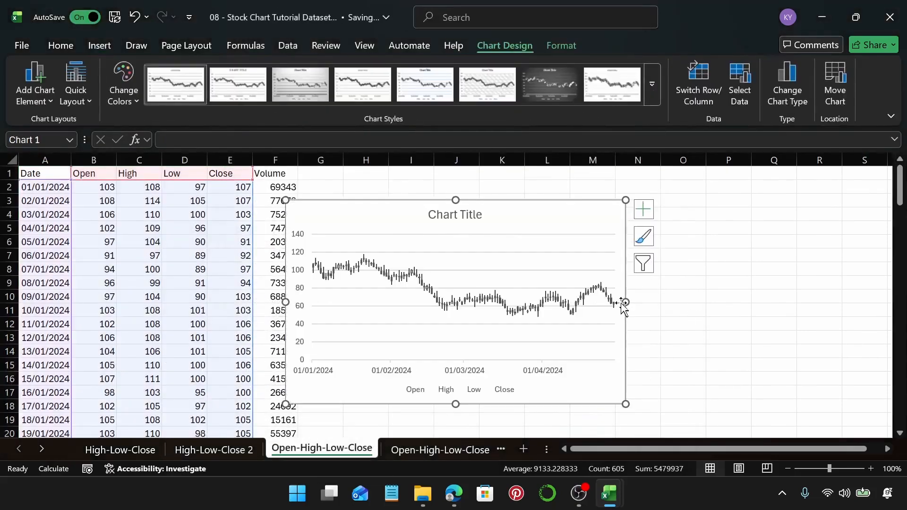
- Enlarge the new stock chart, widening it to about column Q and stretching it vertically over roughly rows 2 to 19
{"action": "left_click_drag", "start_coordinate": [625, 302], "coordinate": [794, 302]}
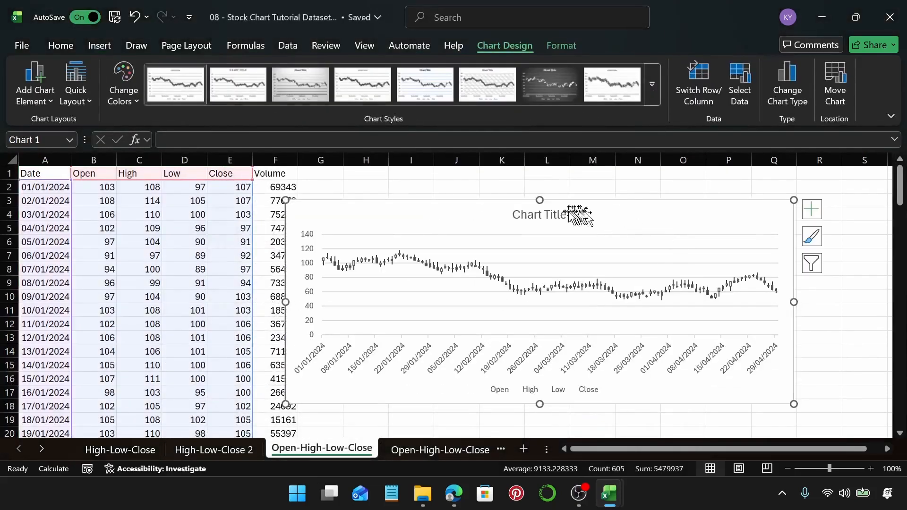
{"action": "left_click_drag", "start_coordinate": [540, 200], "coordinate": [546, 180]}
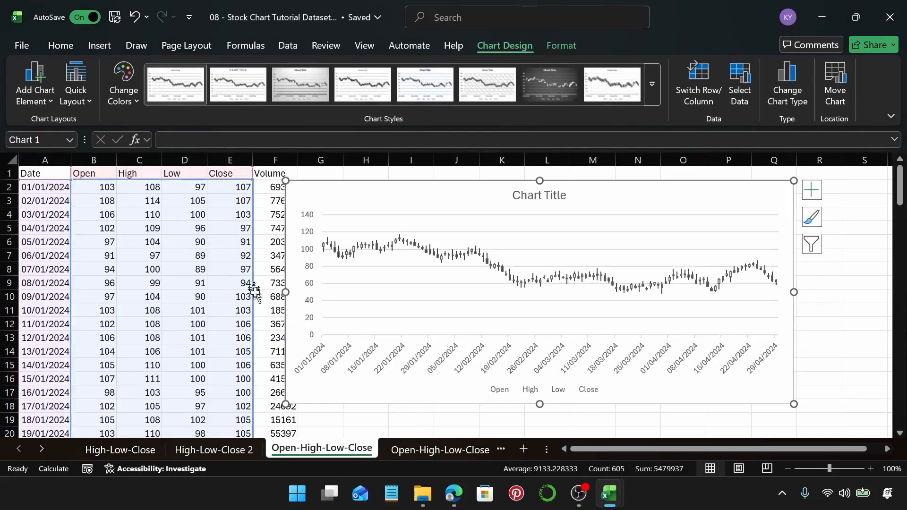
{"action": "left_click_drag", "start_coordinate": [542, 403], "coordinate": [541, 424]}
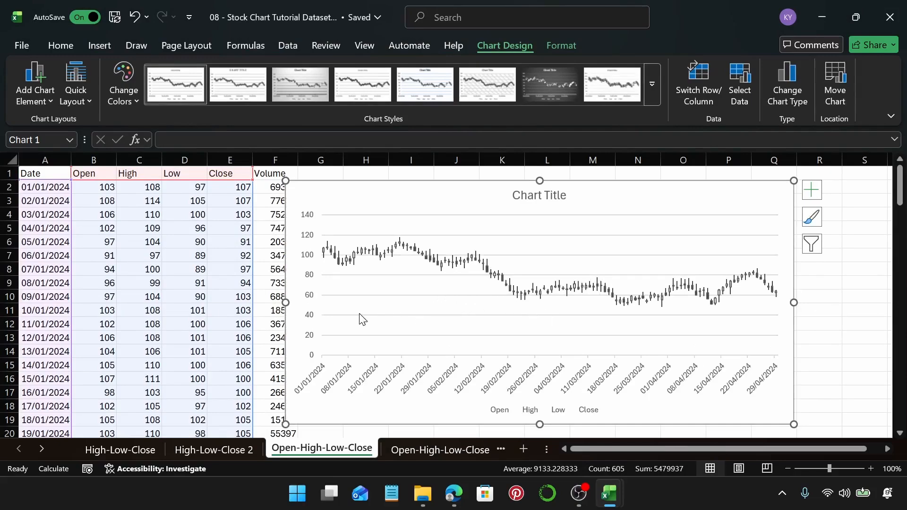
- Try shortening the chart's source data range to end at row 80, and undo that range change
{"action": "scroll", "coordinate": [241, 350], "scroll_direction": "down", "scroll_amount": 11}
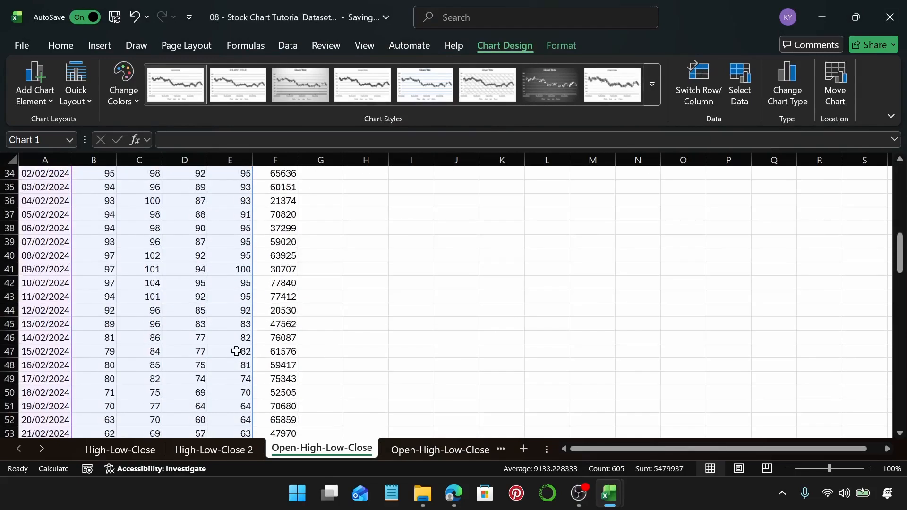
{"action": "scroll", "coordinate": [426, 341], "scroll_direction": "up", "scroll_amount": 11}
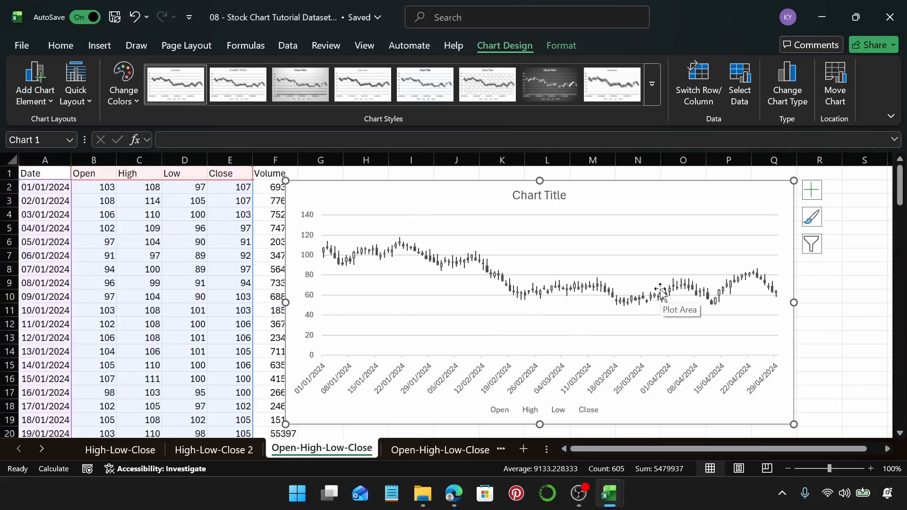
{"action": "scroll", "coordinate": [245, 364], "scroll_direction": "down", "scroll_amount": 20}
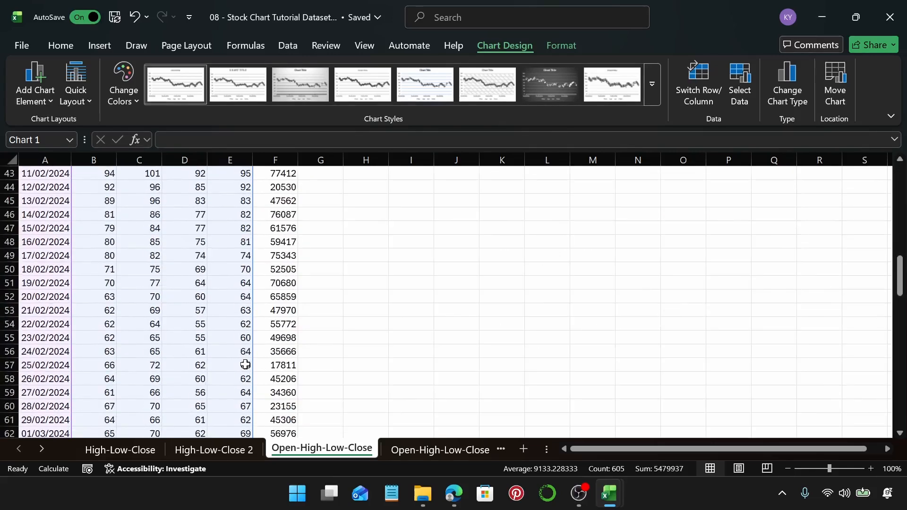
{"action": "scroll", "coordinate": [252, 362], "scroll_direction": "up", "scroll_amount": 2}
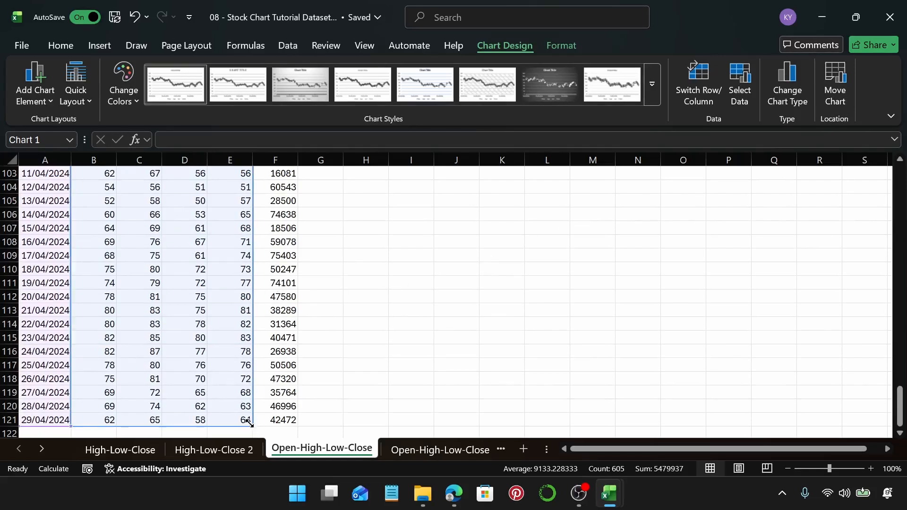
{"action": "left_click_drag", "start_coordinate": [250, 424], "coordinate": [273, 228]}
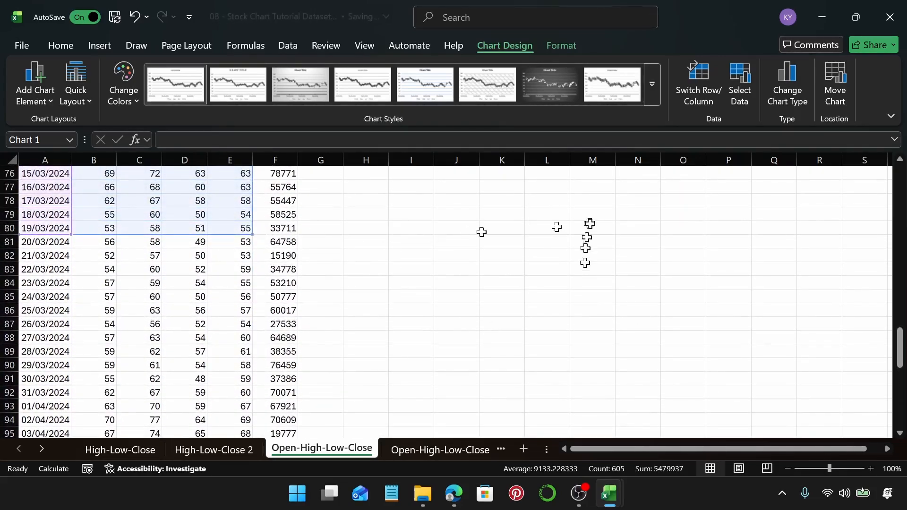
{"action": "scroll", "coordinate": [587, 304], "scroll_direction": "up", "scroll_amount": 20}
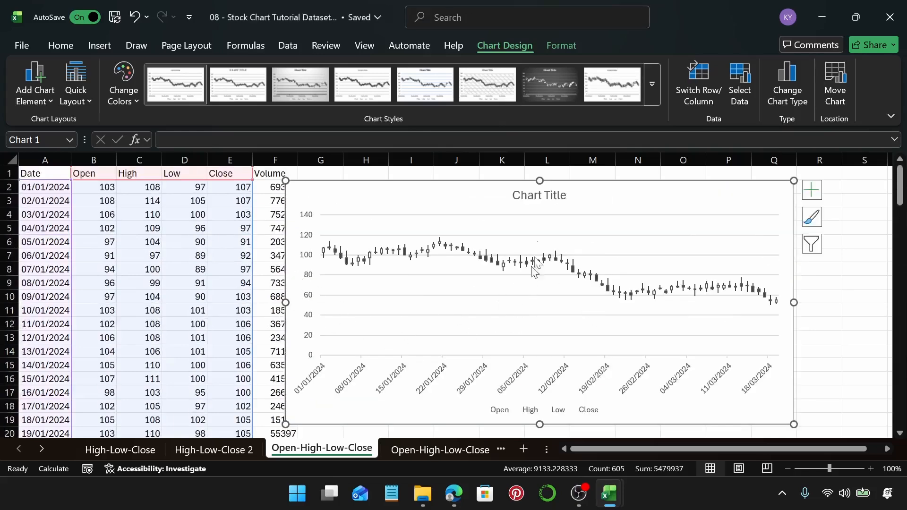
{"action": "mouse_move", "coordinate": [744, 285]}
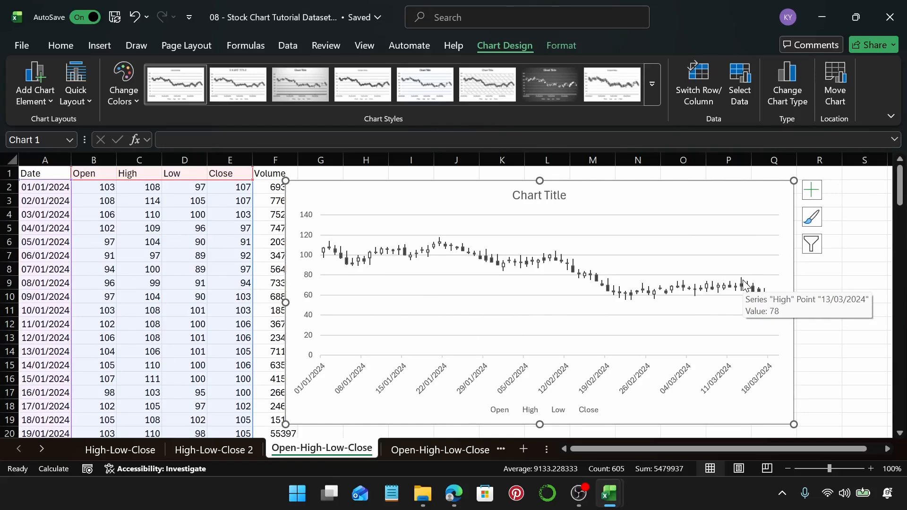
{"action": "key", "text": "ctrl+z"}
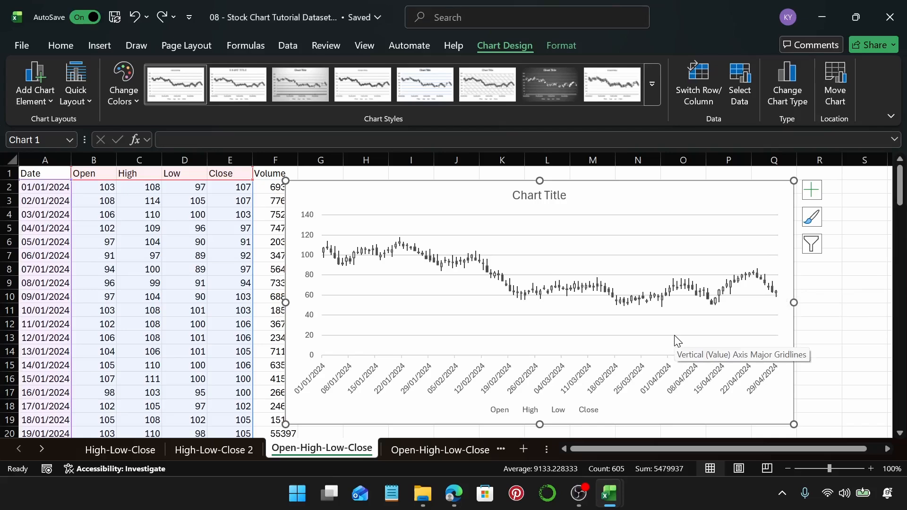
- Replace the placeholder chart title with "Open-High-Low-Close" and deselect the chart
{"action": "left_click", "coordinate": [522, 192]}
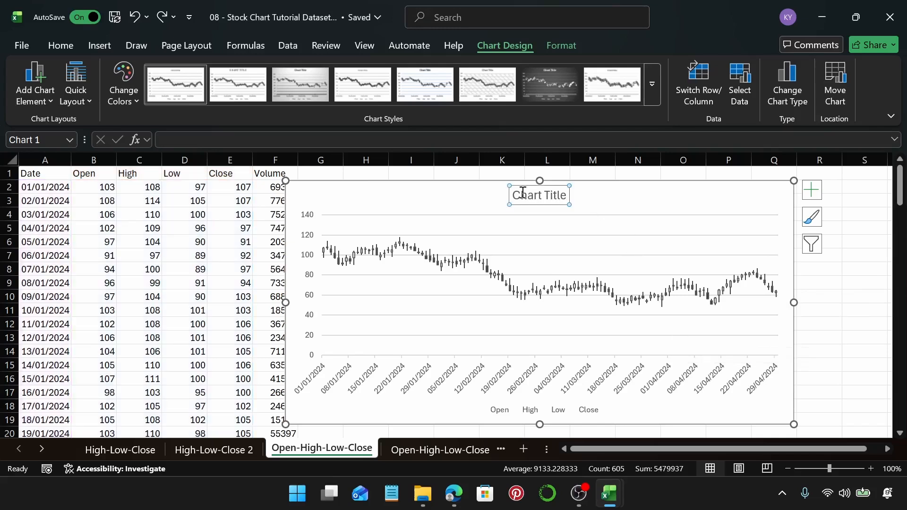
{"action": "left_click_drag", "start_coordinate": [513, 196], "coordinate": [565, 206]}
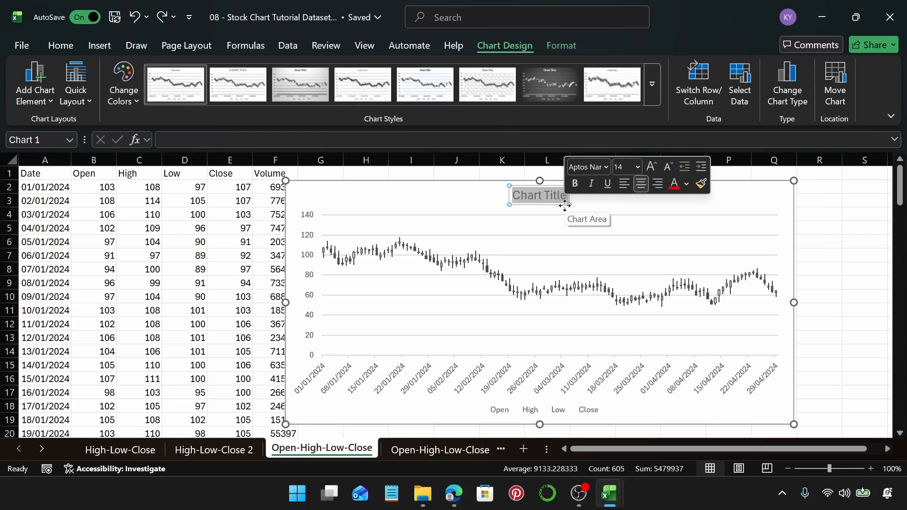
{"action": "type", "text": "Open"}
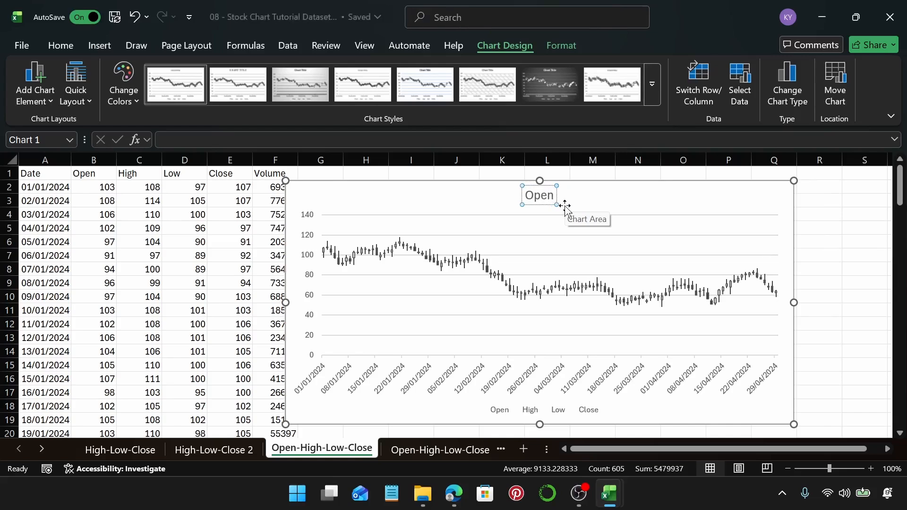
{"action": "type", "text": "-High"}
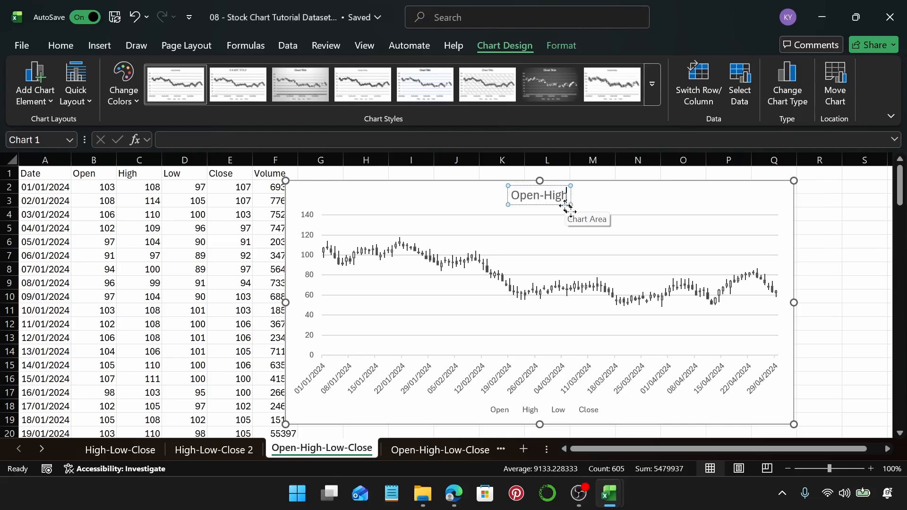
{"action": "type", "text": "-Lo"}
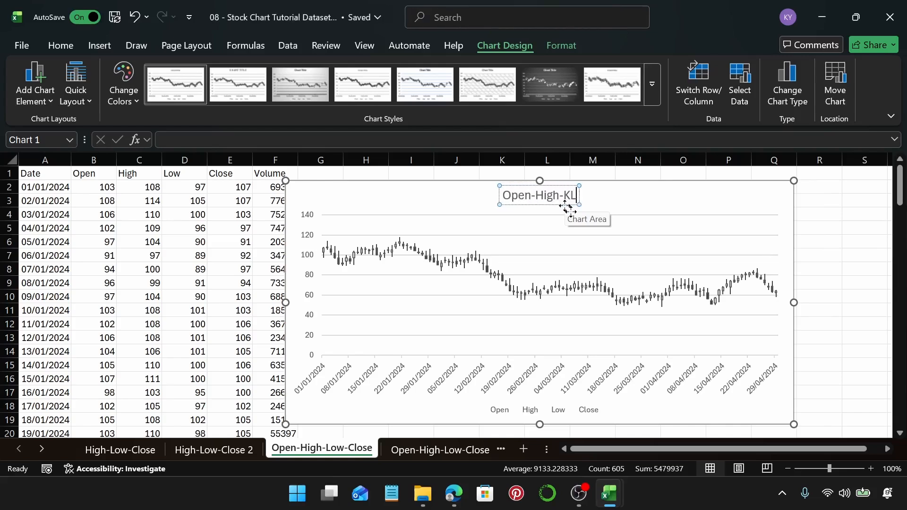
{"action": "key", "text": "BackSpace"}
{"action": "key", "text": "BackSpace"}
{"action": "type", "text": "L"}
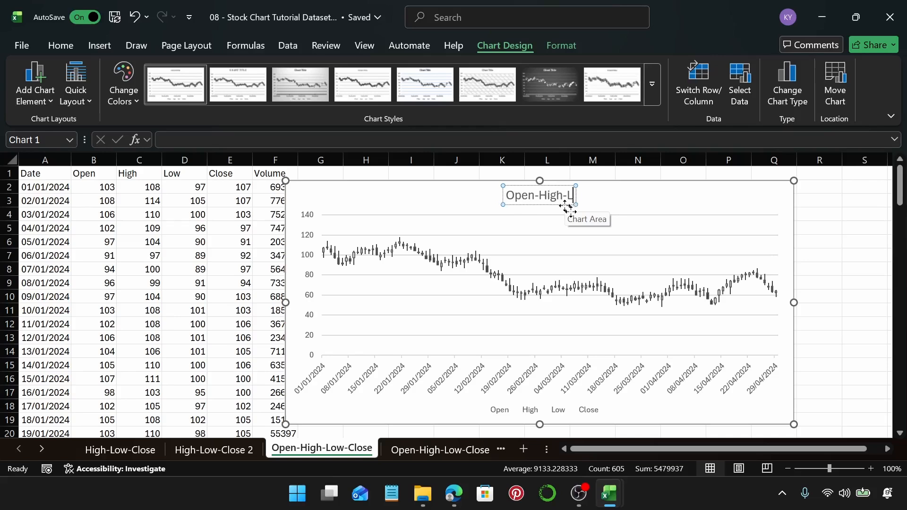
{"action": "type", "text": "ow-Close"}
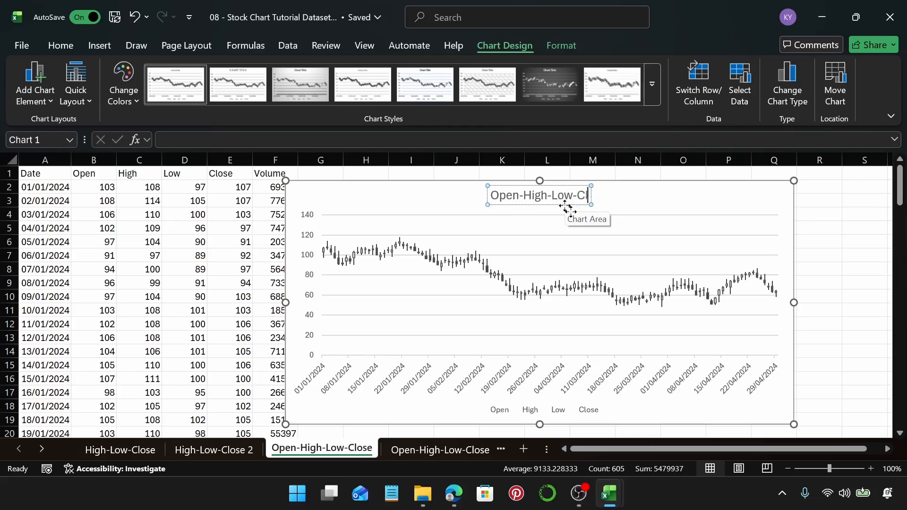
{"action": "left_click", "coordinate": [630, 208]}
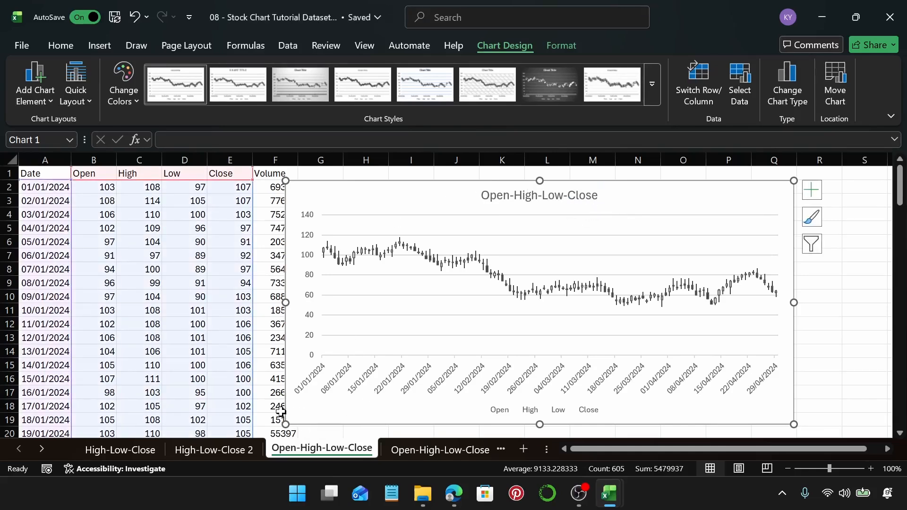
{"action": "left_click", "coordinate": [281, 408]}
- On the Open-High-Low-Close 2 sheet, insert an Open-High-Low-Close stock chart from the Date, Open, High, Low and Close columns
{"action": "left_click", "coordinate": [416, 449]}
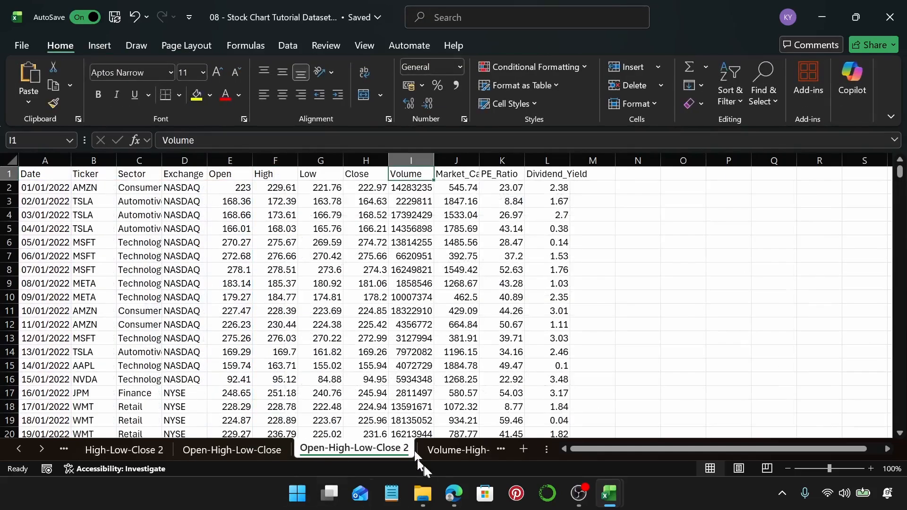
{"action": "left_click", "coordinate": [208, 251]}
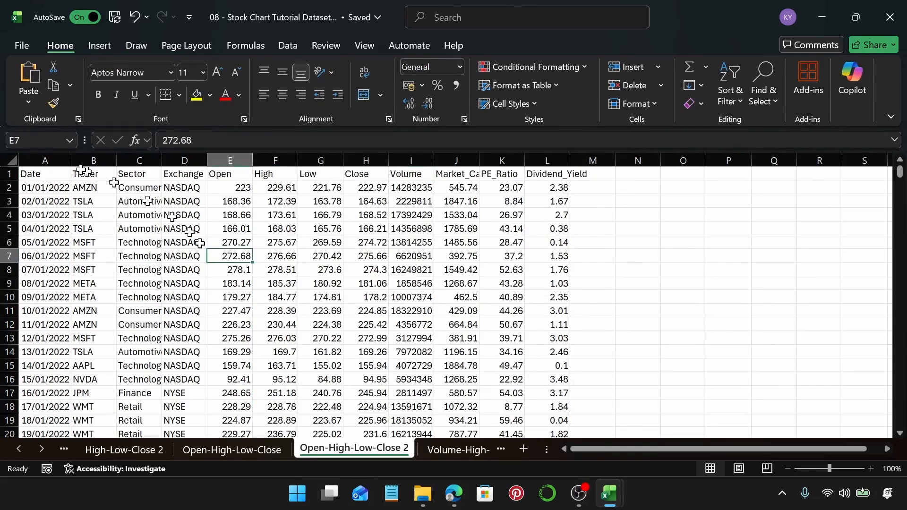
{"action": "left_click", "coordinate": [50, 160]}
{"action": "left_click", "coordinate": [230, 161], "text": "ctrl"}
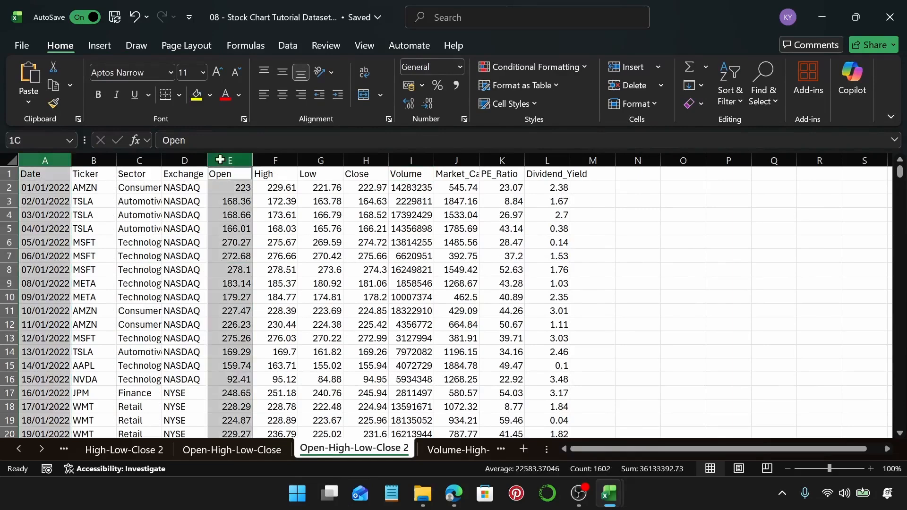
{"action": "left_click", "coordinate": [275, 162], "text": "ctrl"}
{"action": "left_click", "coordinate": [321, 161], "text": "ctrl"}
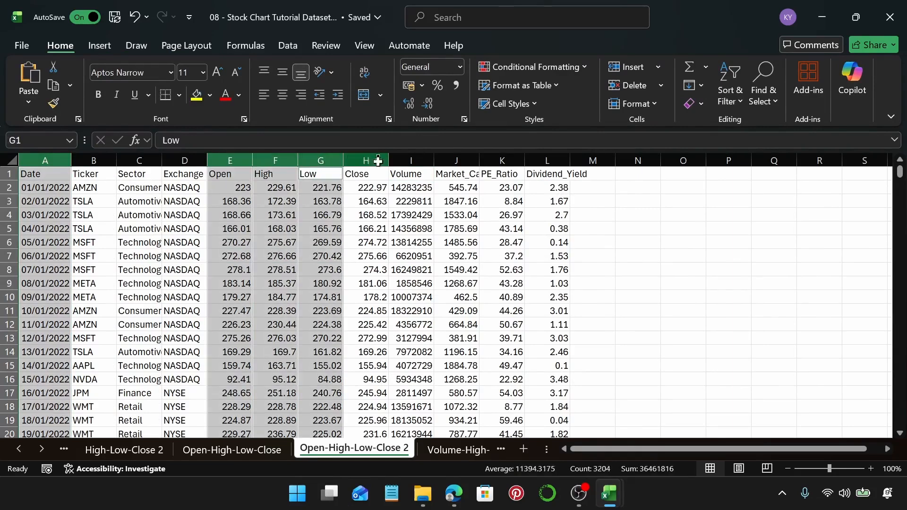
{"action": "left_click", "coordinate": [379, 161], "text": "ctrl"}
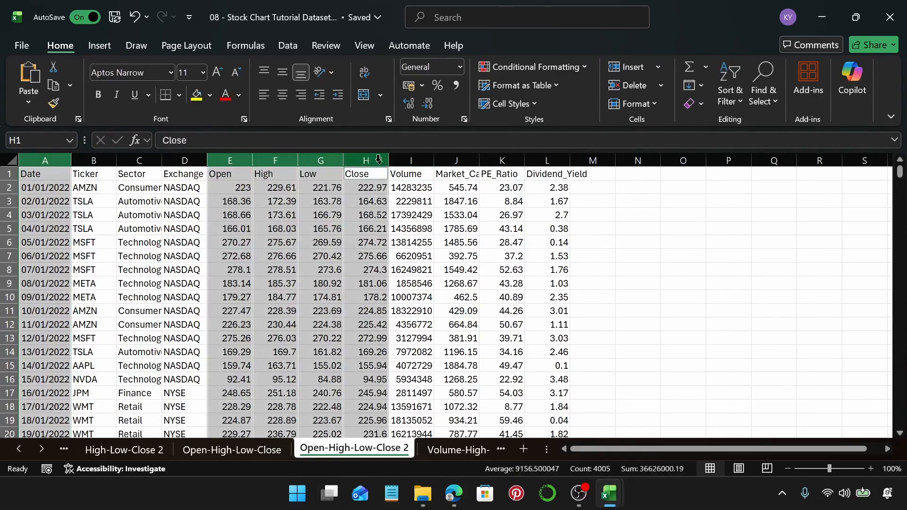
{"action": "left_click", "coordinate": [106, 51]}
{"action": "left_click", "coordinate": [333, 85]}
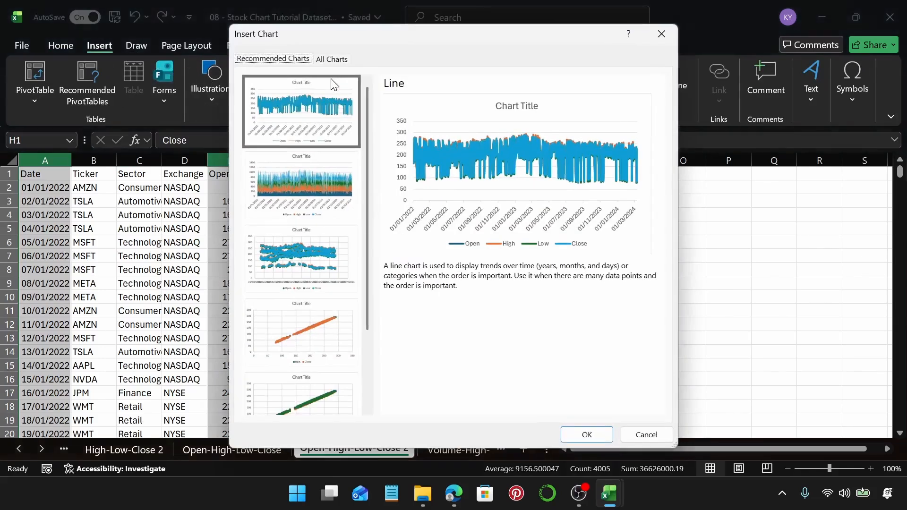
{"action": "left_click", "coordinate": [335, 60]}
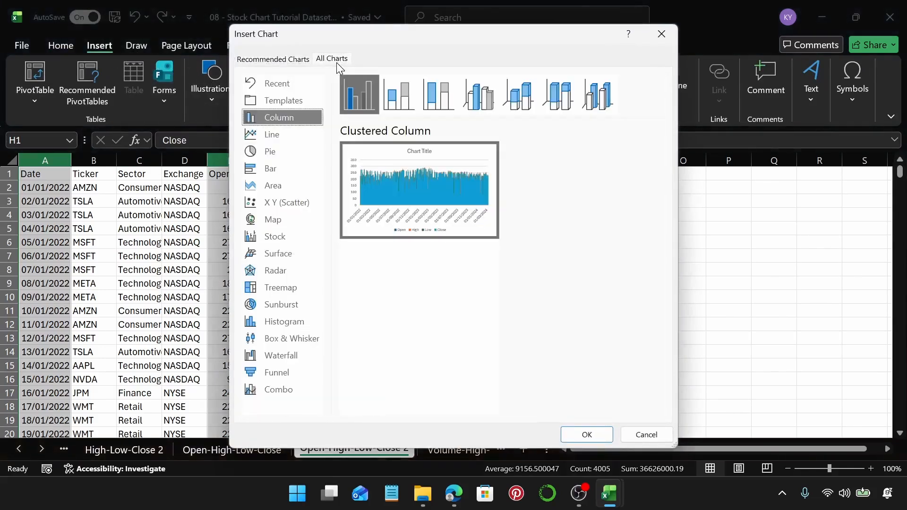
{"action": "left_click", "coordinate": [305, 232]}
{"action": "left_click", "coordinate": [391, 94]}
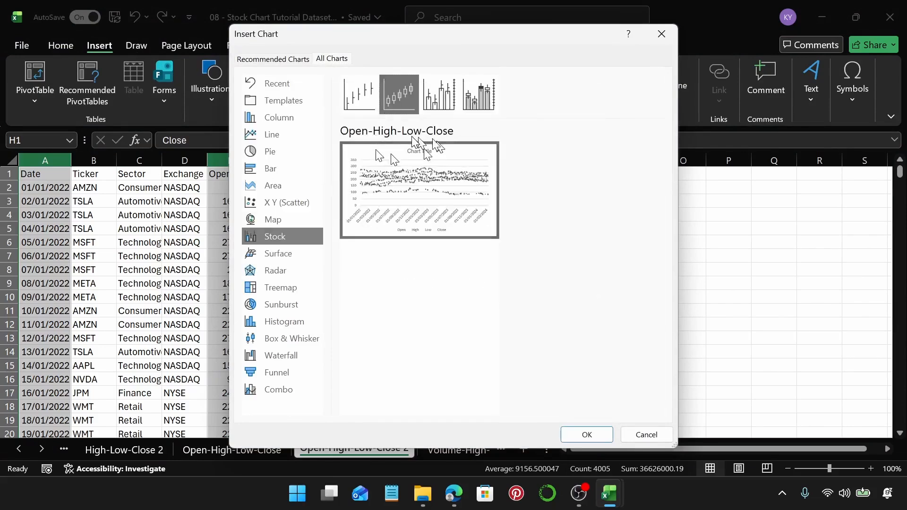
{"action": "left_click", "coordinate": [587, 434]}
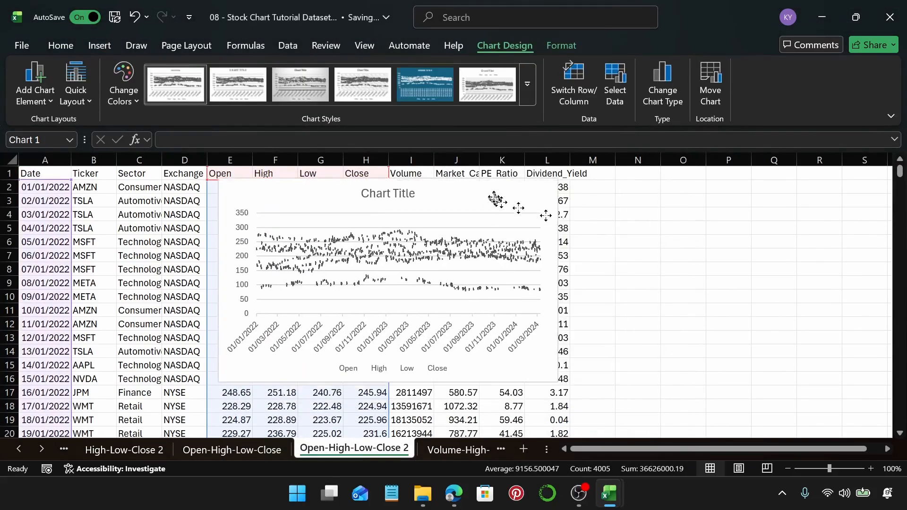
- Enlarge the new stock chart, widening it to about the end of column P and extending it down to about row 19
{"action": "left_click_drag", "start_coordinate": [558, 278], "coordinate": [755, 266]}
{"action": "left_click_drag", "start_coordinate": [490, 384], "coordinate": [489, 428]}
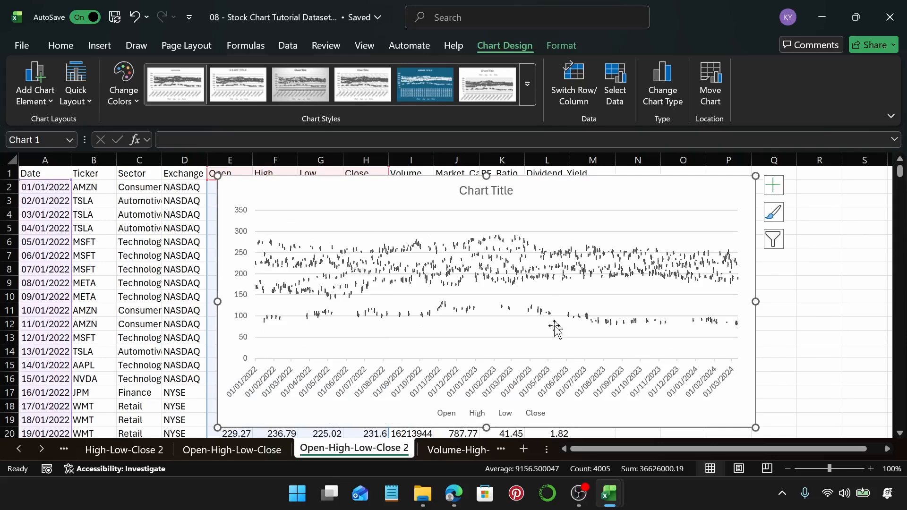
{"action": "left_click", "coordinate": [170, 243]}
- Replace the placeholder title of the Open-High-Low-Close 2 sheet's chart with "Open-High-Low-Close"
{"action": "left_click", "coordinate": [467, 194]}
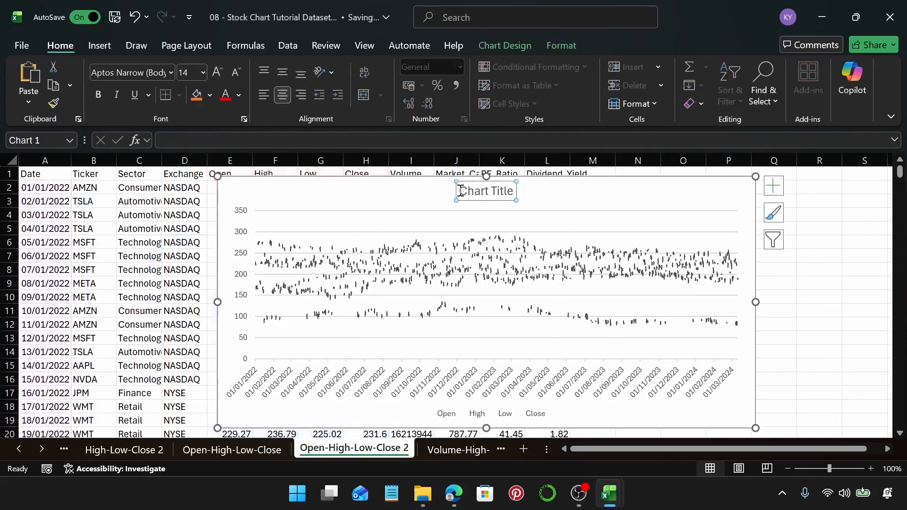
{"action": "left_click_drag", "start_coordinate": [463, 190], "coordinate": [504, 192]}
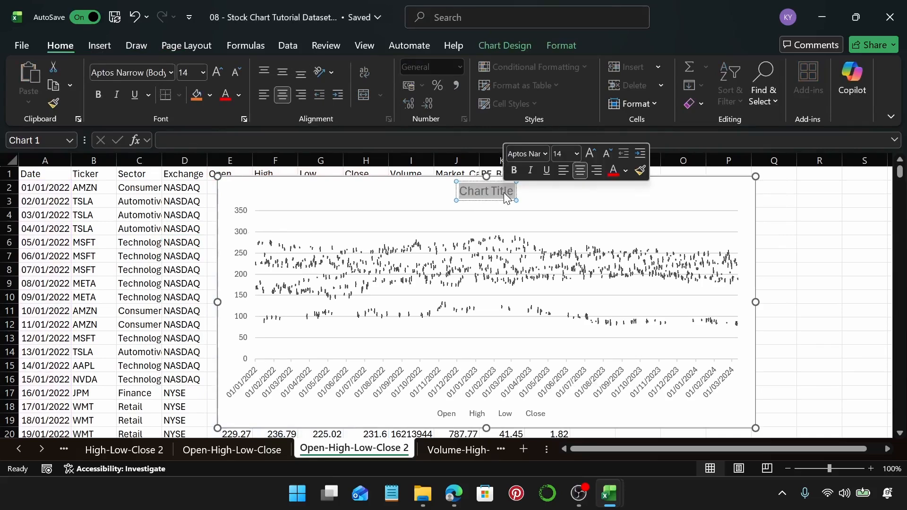
{"action": "type", "text": "Open"}
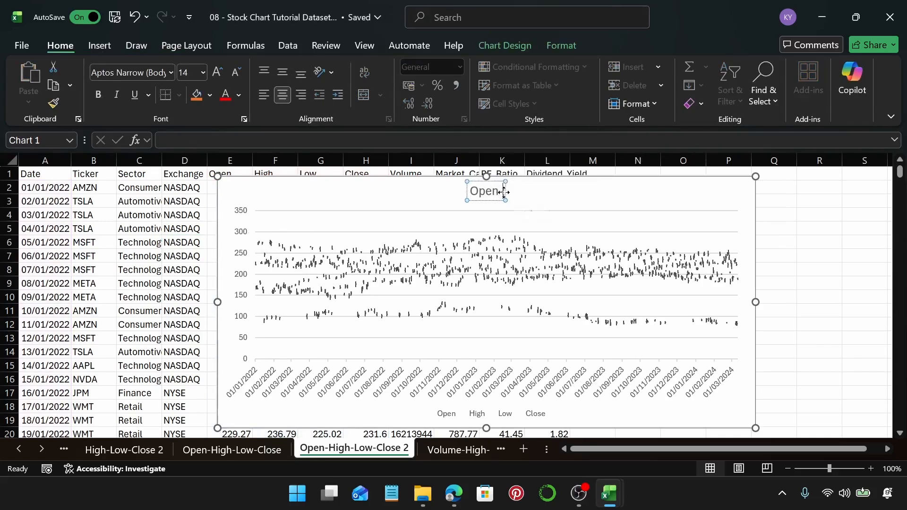
{"action": "type", "text": "-High"}
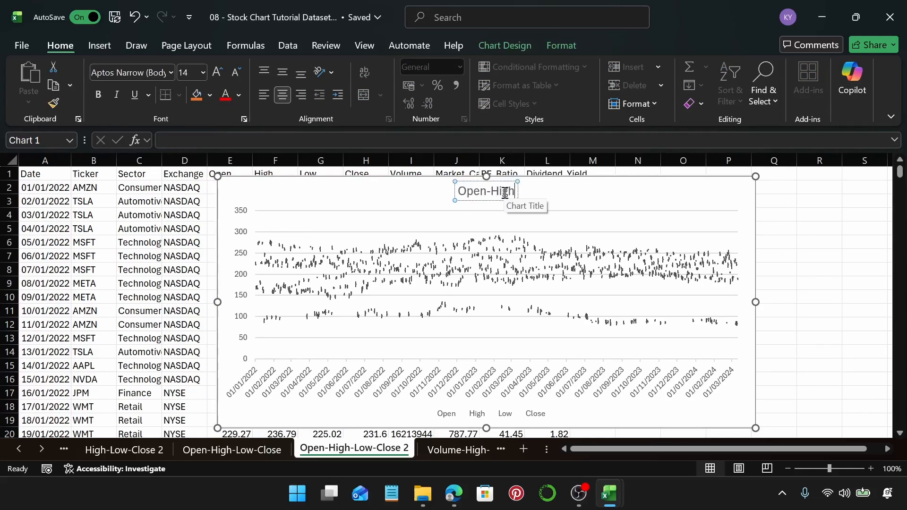
{"action": "type", "text": "-Low"}
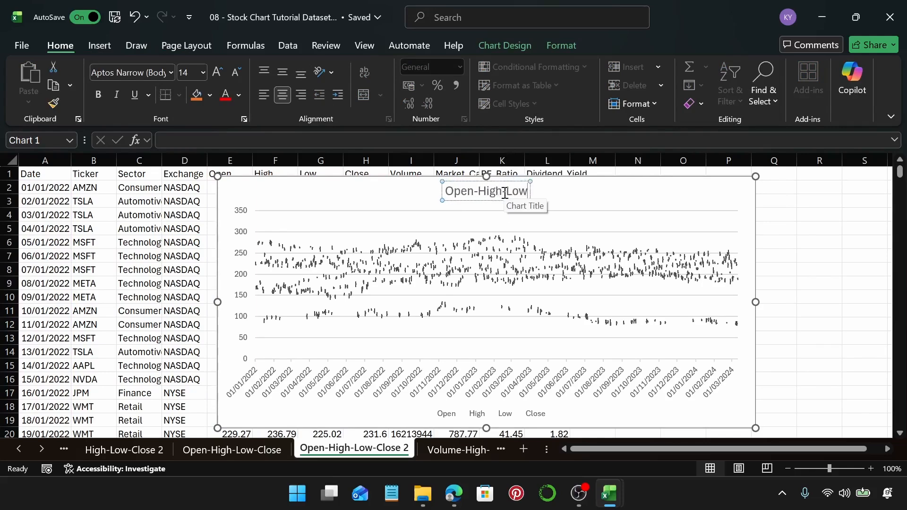
{"action": "type", "text": "-"}
{"action": "key", "text": "Return"}
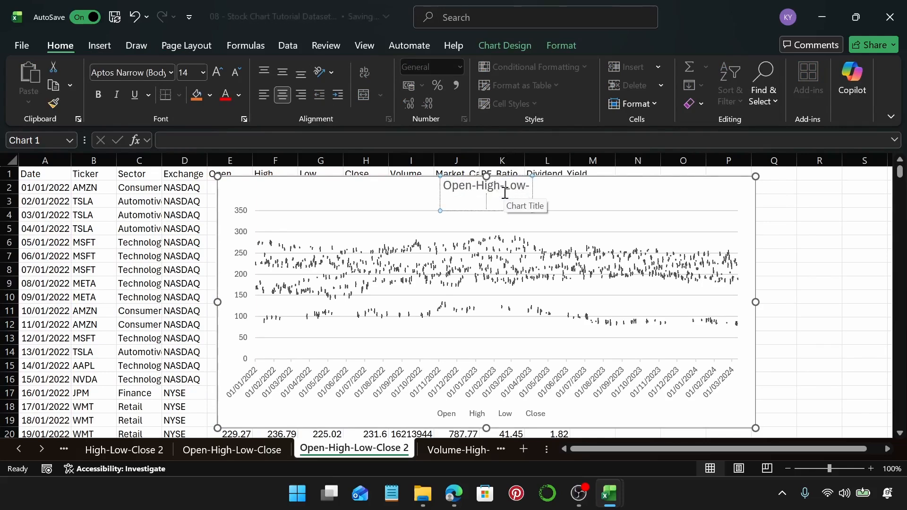
{"action": "key", "text": "BackSpace"}
{"action": "type", "text": "Close"}
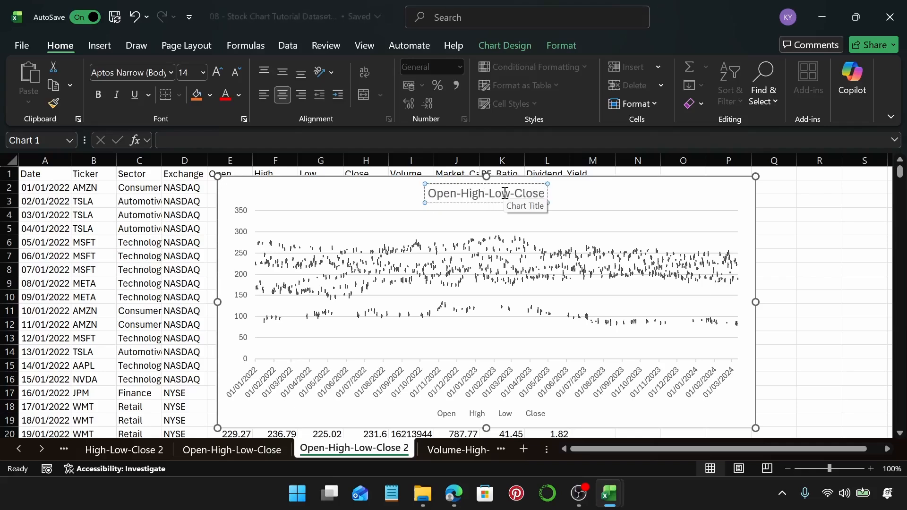
{"action": "left_click", "coordinate": [594, 195]}
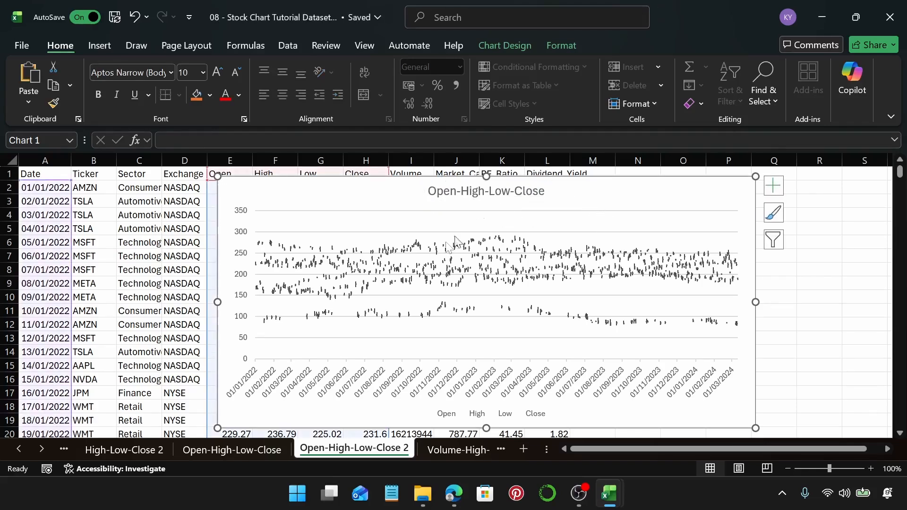
- On the Volume-High-Low-Close sheet, insert a Volume-High-Low-Close stock chart from the Date, High, Low, Close and Volume columns
{"action": "key", "text": "ctrl+Page_Down"}
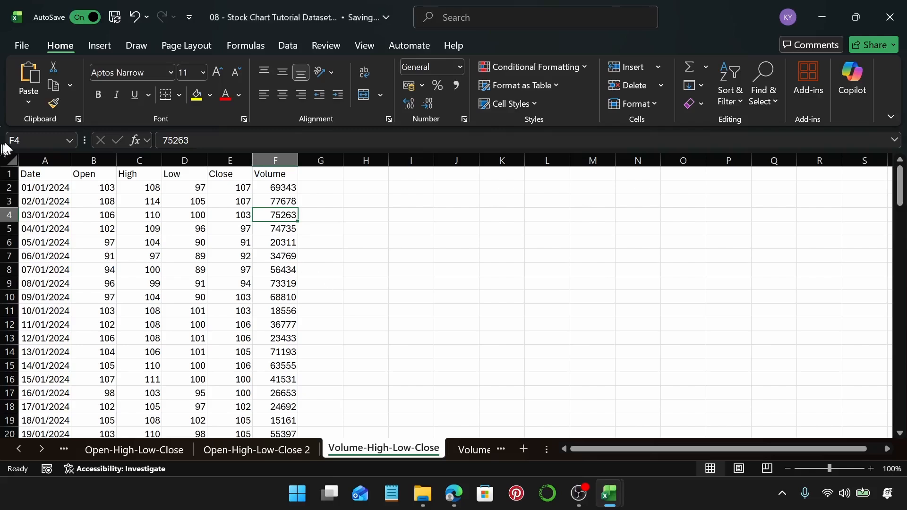
{"action": "left_click", "coordinate": [46, 160]}
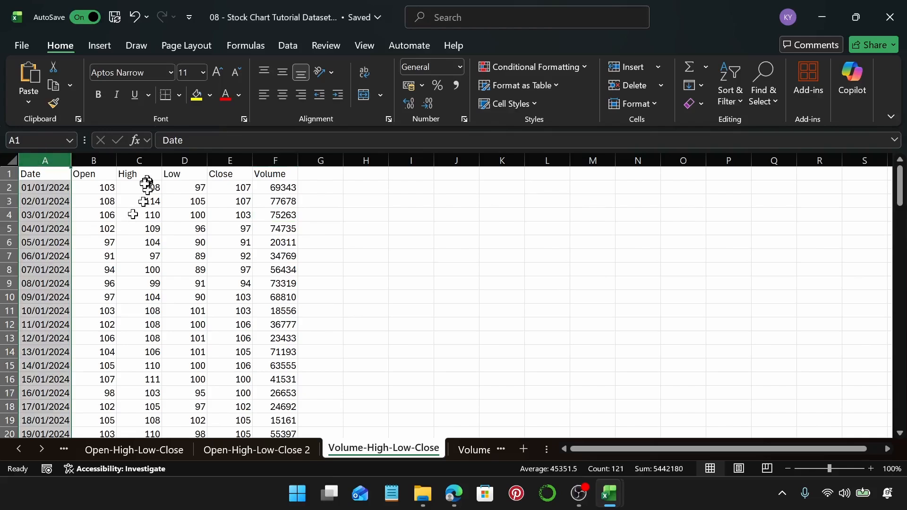
{"action": "left_click", "coordinate": [139, 160], "text": "ctrl"}
{"action": "left_click", "coordinate": [189, 161], "text": "ctrl"}
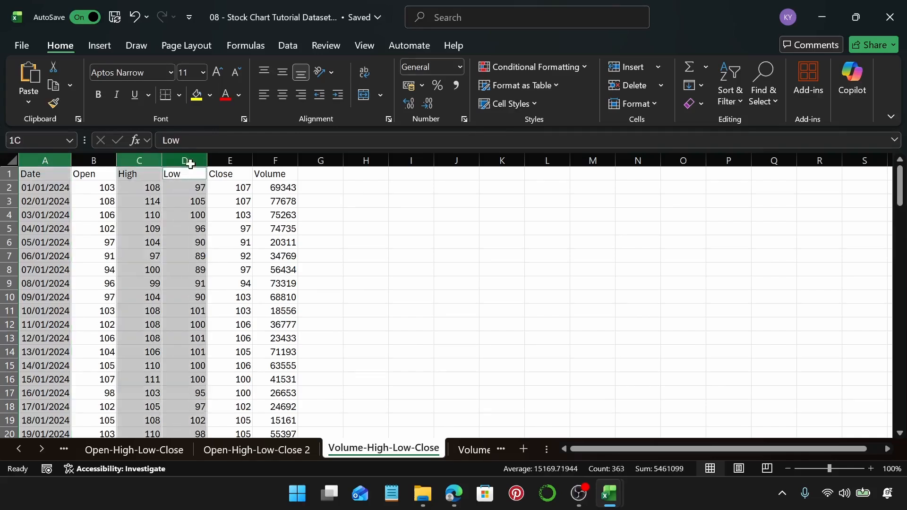
{"action": "left_click", "coordinate": [228, 162], "text": "ctrl"}
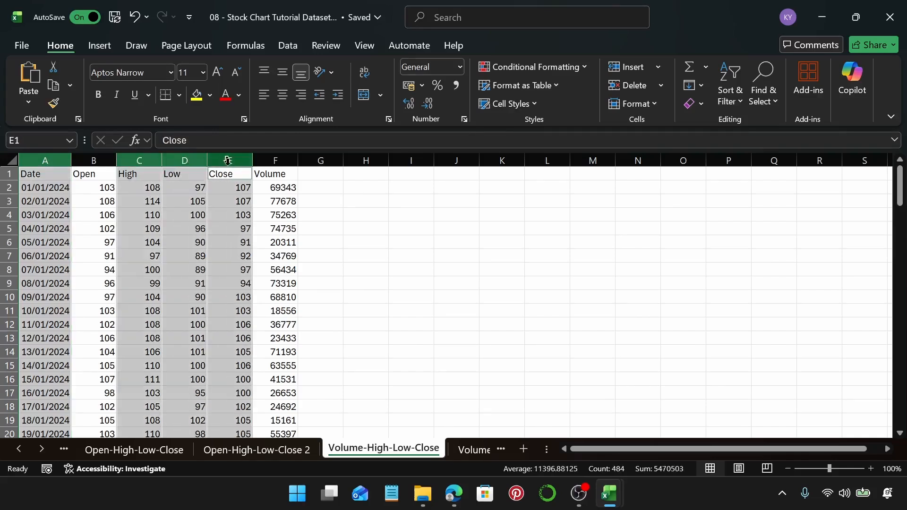
{"action": "left_click", "coordinate": [284, 161], "text": "ctrl"}
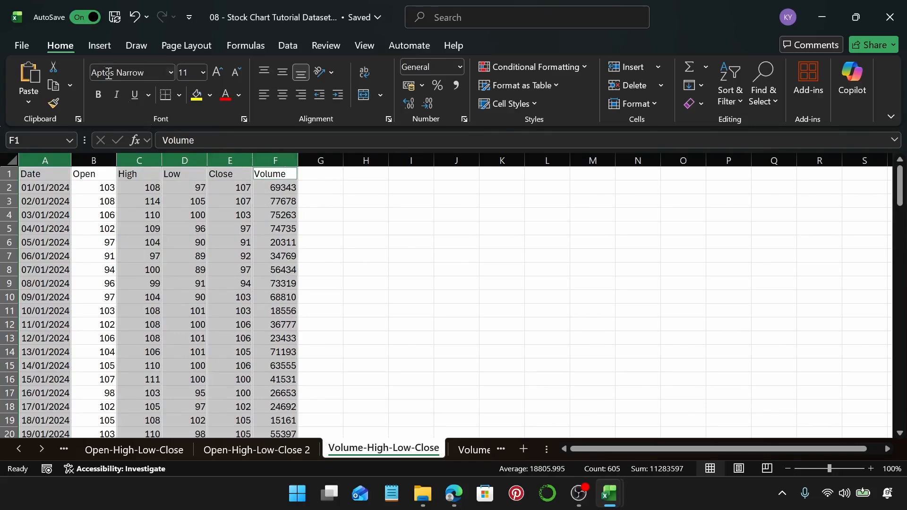
{"action": "left_click", "coordinate": [92, 47]}
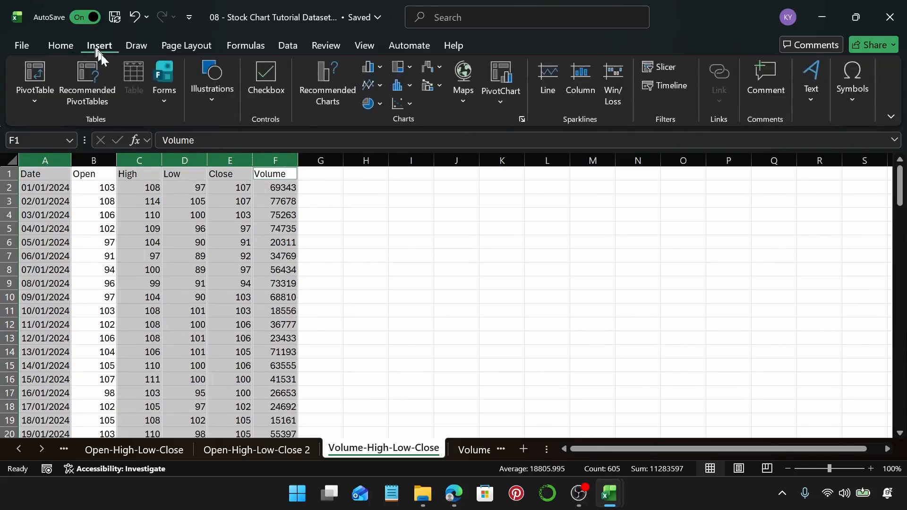
{"action": "left_click", "coordinate": [340, 99]}
{"action": "left_click", "coordinate": [331, 59]}
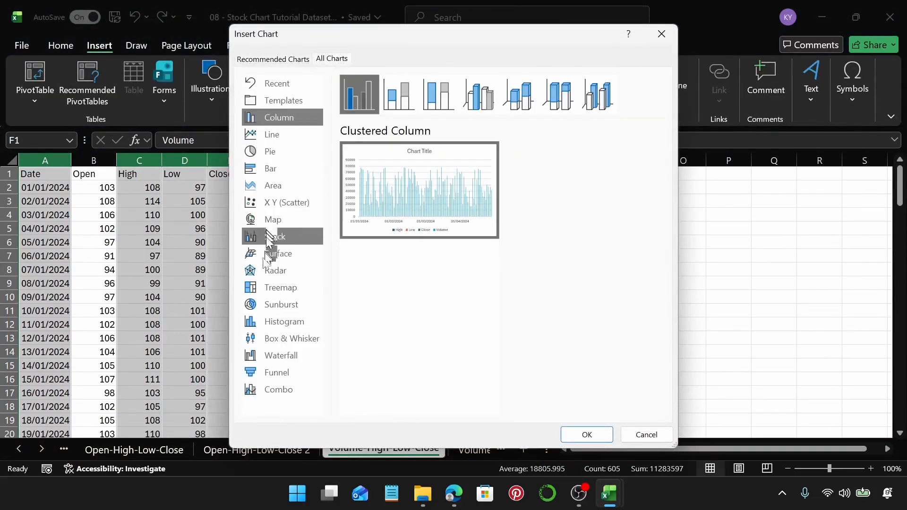
{"action": "left_click", "coordinate": [279, 240]}
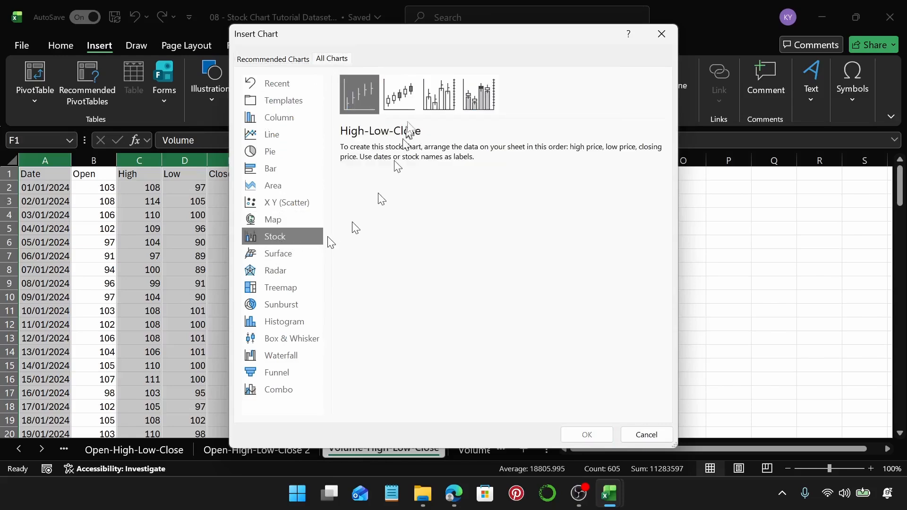
{"action": "left_click", "coordinate": [432, 97]}
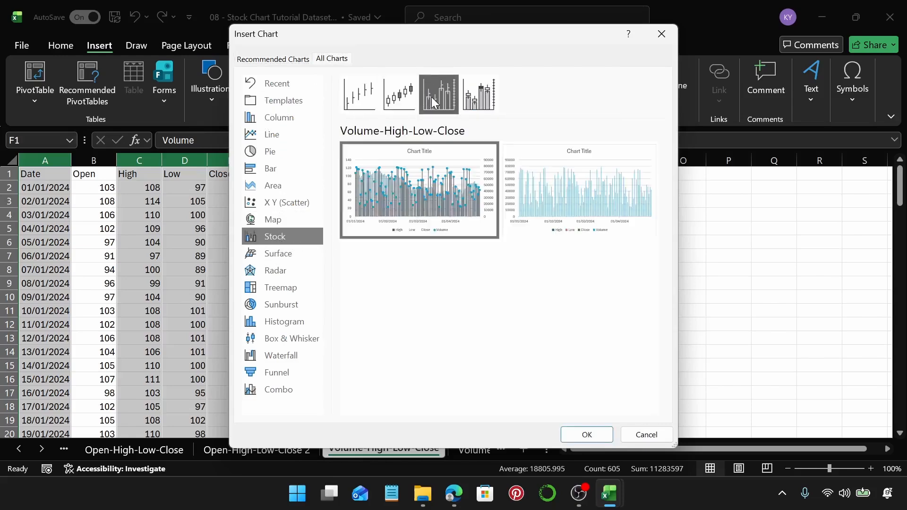
{"action": "left_click", "coordinate": [588, 434]}
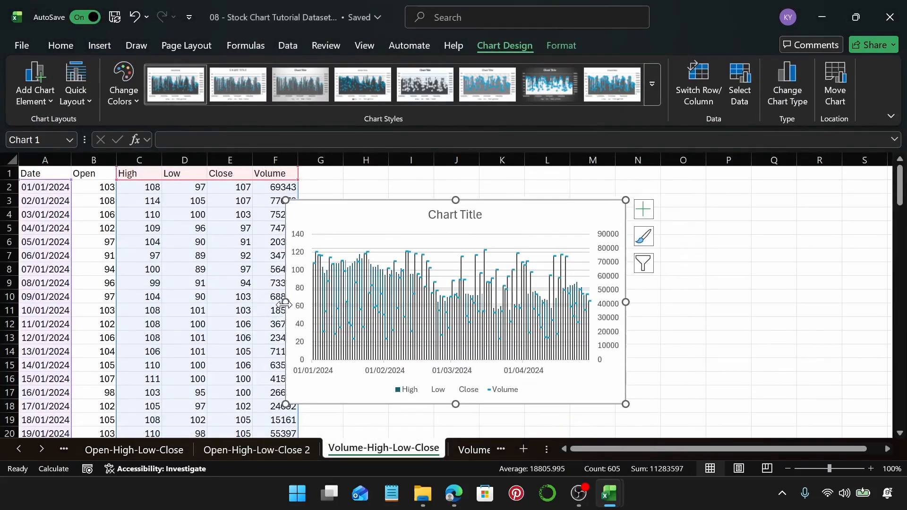
- Enlarge the Volume-High-Low-Close chart to span about columns E to O and rows 1 to 19
{"action": "left_click_drag", "start_coordinate": [286, 303], "coordinate": [205, 302]}
{"action": "left_click_drag", "start_coordinate": [627, 305], "coordinate": [689, 305]}
{"action": "left_click_drag", "start_coordinate": [447, 200], "coordinate": [446, 168]}
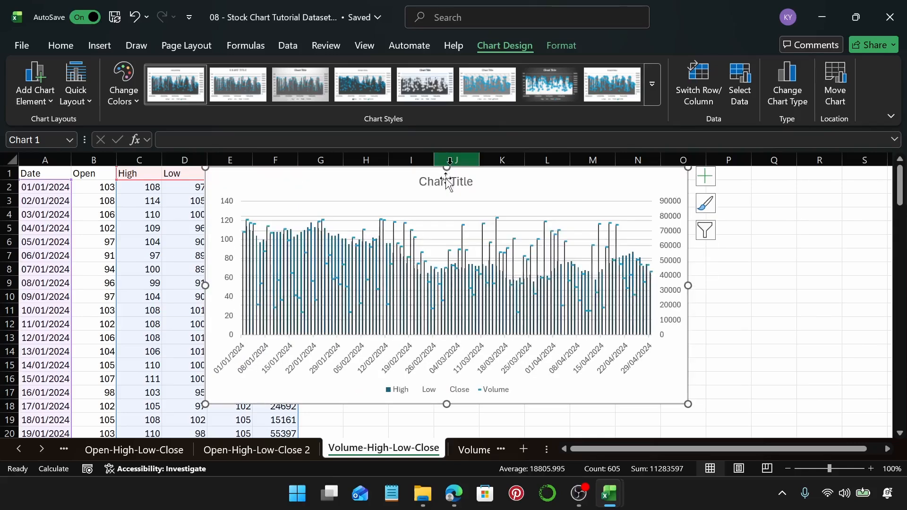
{"action": "left_click_drag", "start_coordinate": [446, 405], "coordinate": [446, 422]}
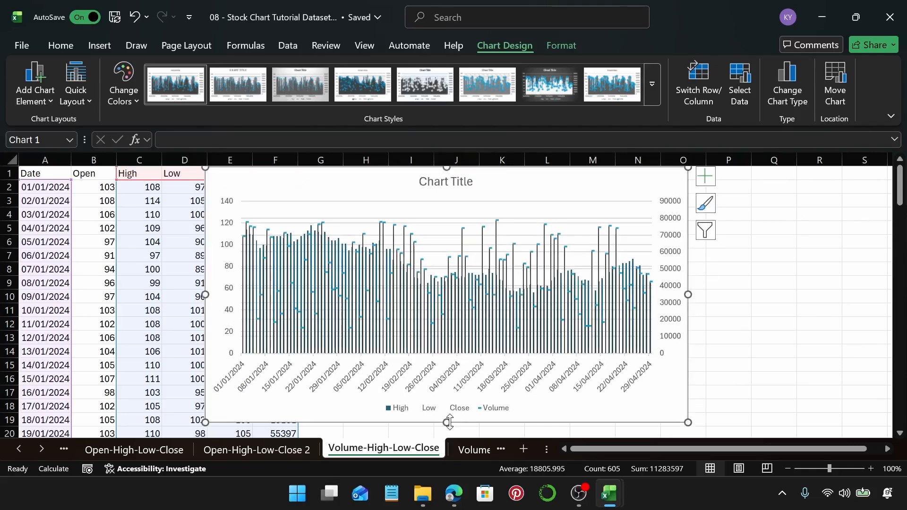
- Replace the placeholder title of the Volume-High-Low-Close sheet's chart with "Volume-High-Low-Close" and close the title formatting pane
{"action": "left_click", "coordinate": [451, 184]}
{"action": "double_click", "coordinate": [451, 184]}
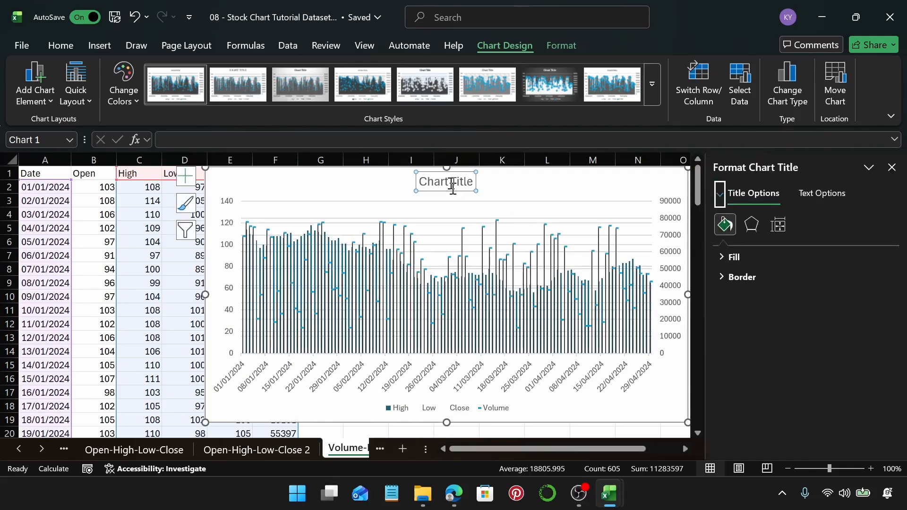
{"action": "double_click", "coordinate": [453, 184]}
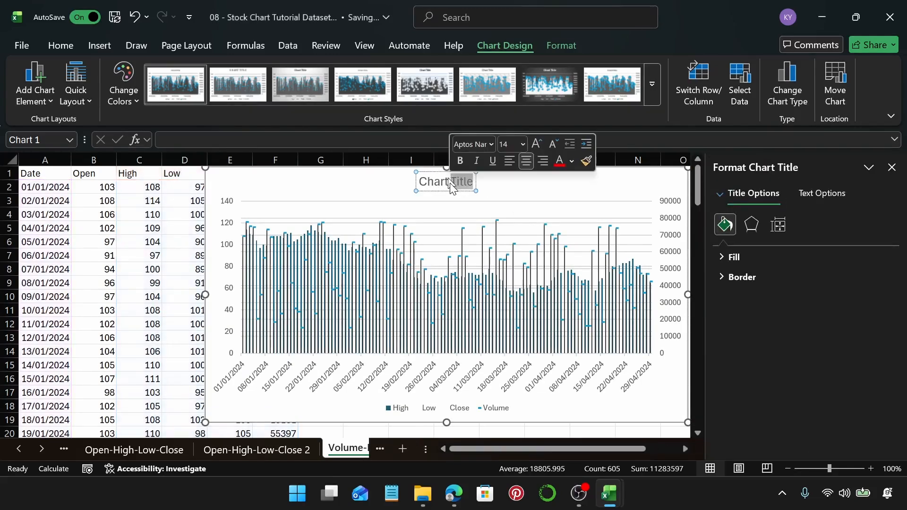
{"action": "left_click", "coordinate": [452, 184]}
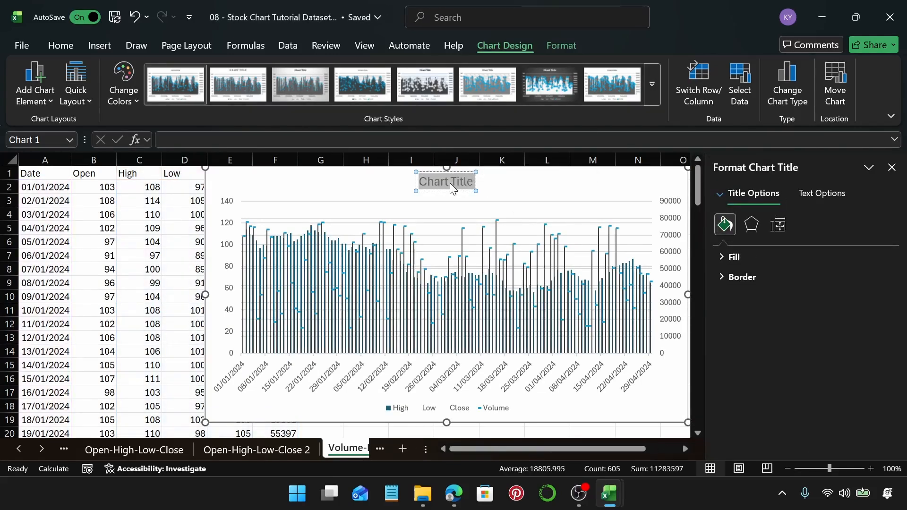
{"action": "type", "text": "Volumne"}
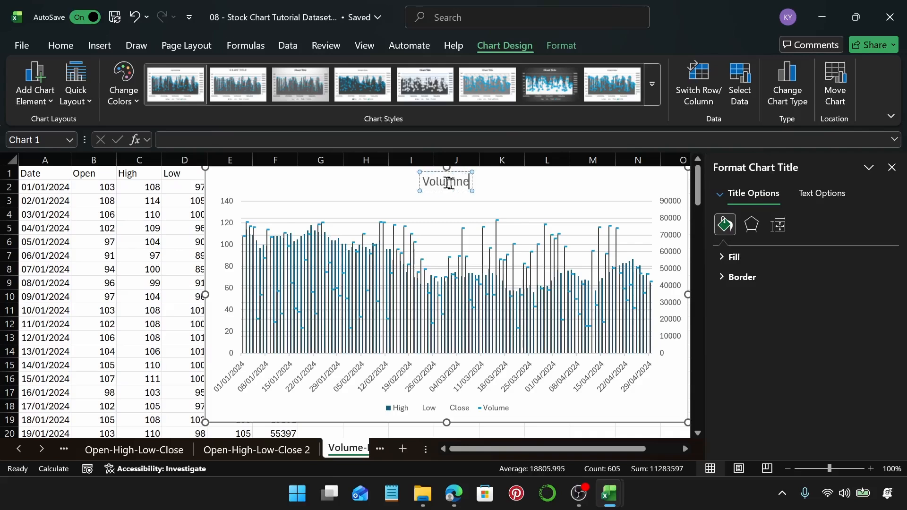
{"action": "key", "text": "BackSpace"}
{"action": "key", "text": "BackSpace"}
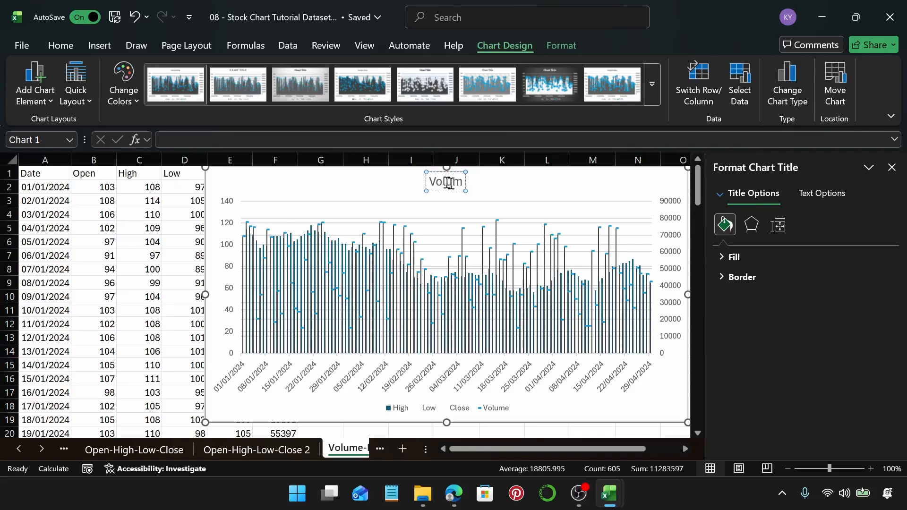
{"action": "type", "text": "e-"}
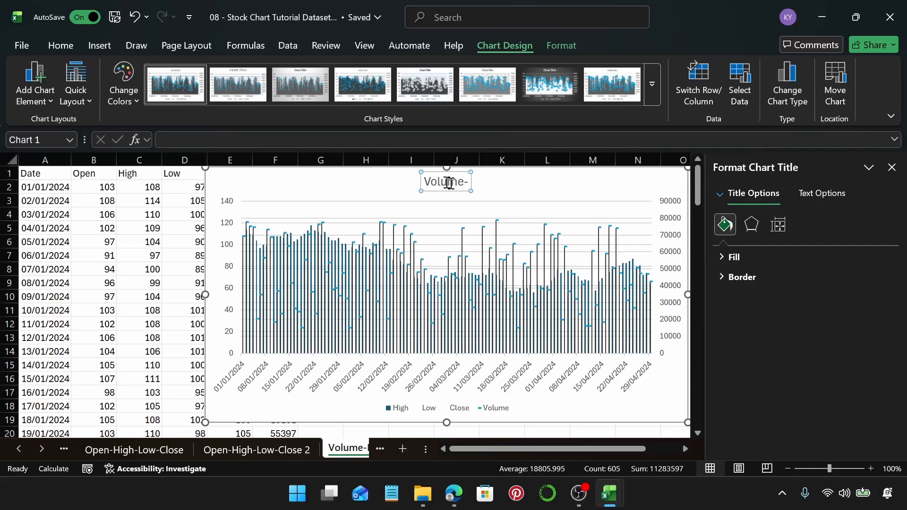
{"action": "type", "text": "High"}
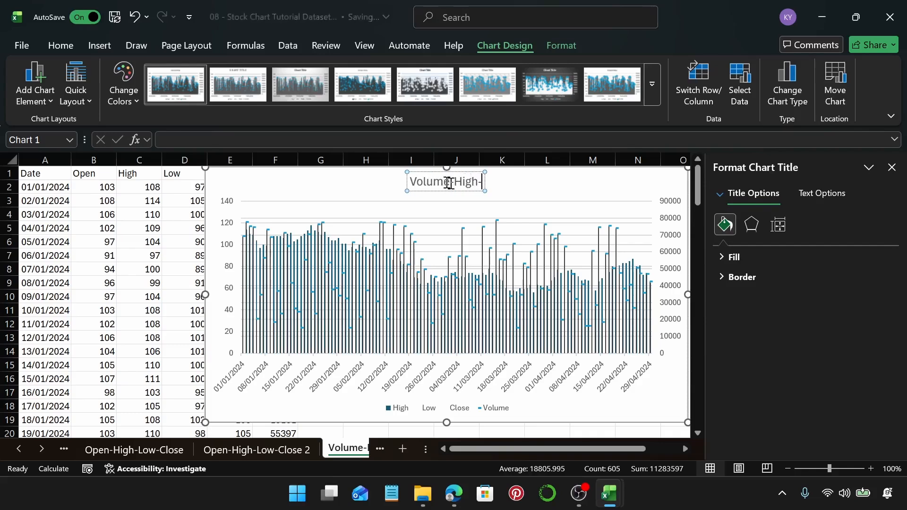
{"action": "type", "text": "-Low-Close"}
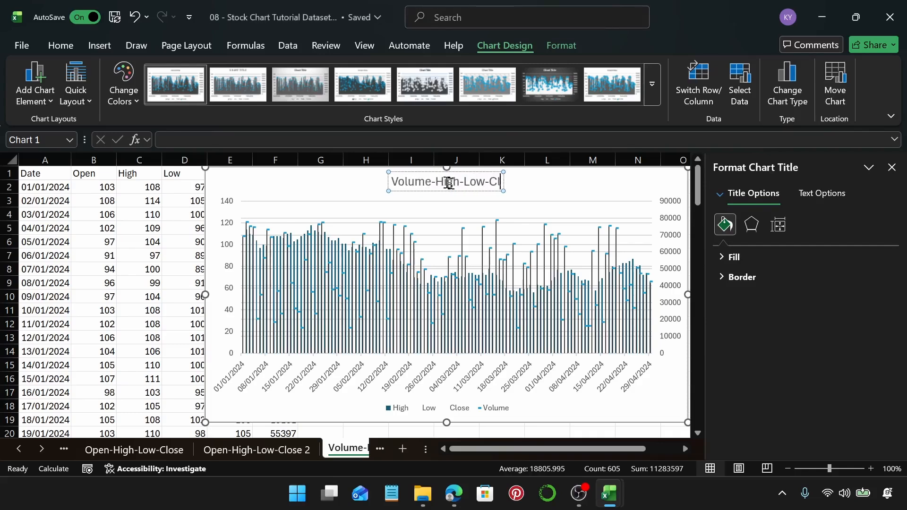
{"action": "left_click", "coordinate": [892, 168]}
{"action": "left_click", "coordinate": [573, 182]}
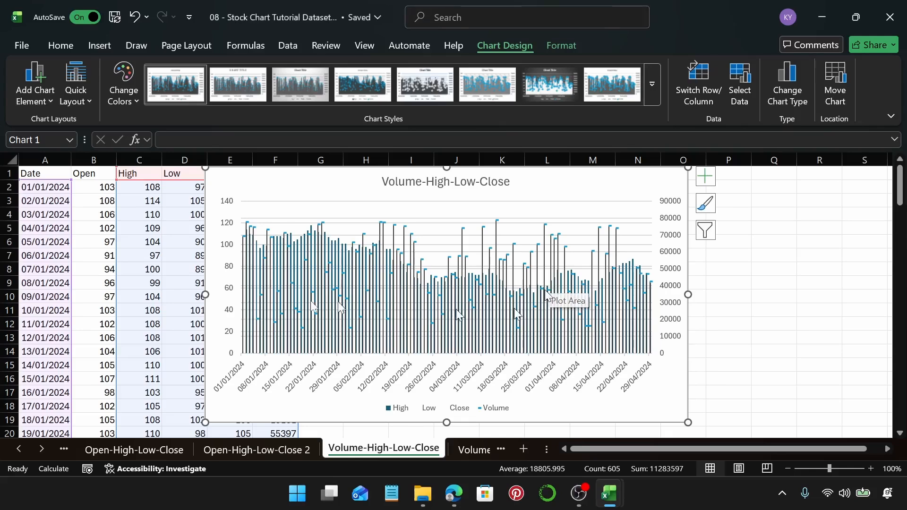
- Shorten the chart's source data range so that it ends at the row dated 02/02/2024
{"action": "scroll", "coordinate": [184, 303], "scroll_direction": "down", "scroll_amount": 18}
{"action": "scroll", "coordinate": [248, 316], "scroll_direction": "down", "scroll_amount": 18}
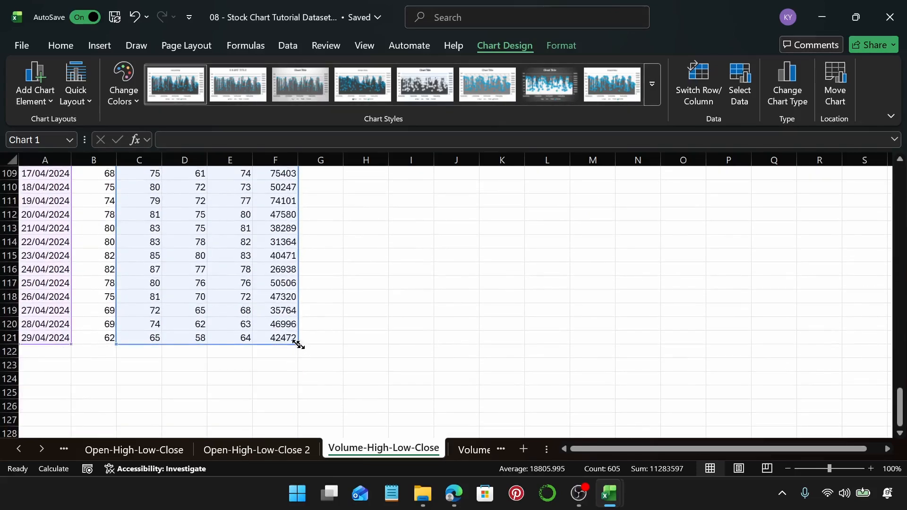
{"action": "left_click_drag", "start_coordinate": [296, 344], "coordinate": [293, 146]}
{"action": "left_click_drag", "start_coordinate": [293, 146], "coordinate": [304, 267]}
{"action": "scroll", "coordinate": [519, 247], "scroll_direction": "up", "scroll_amount": 20}
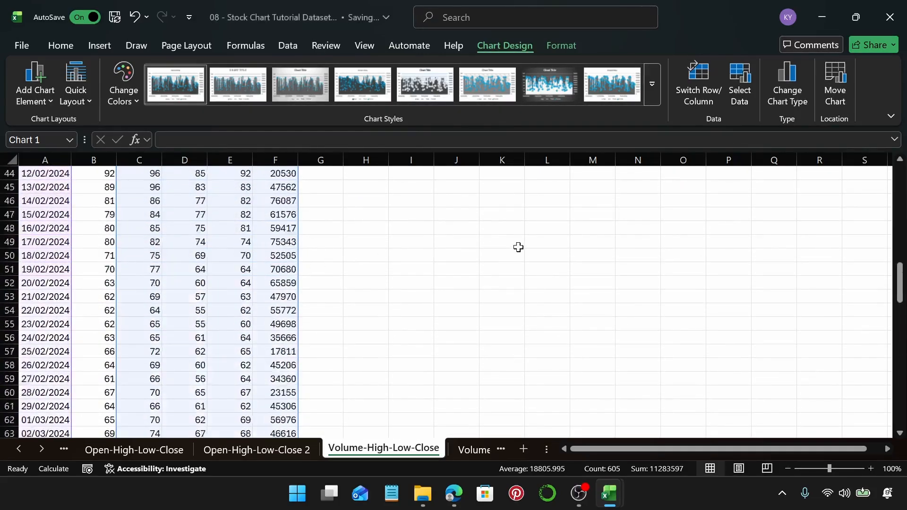
{"action": "scroll", "coordinate": [457, 344], "scroll_direction": "down", "scroll_amount": 20}
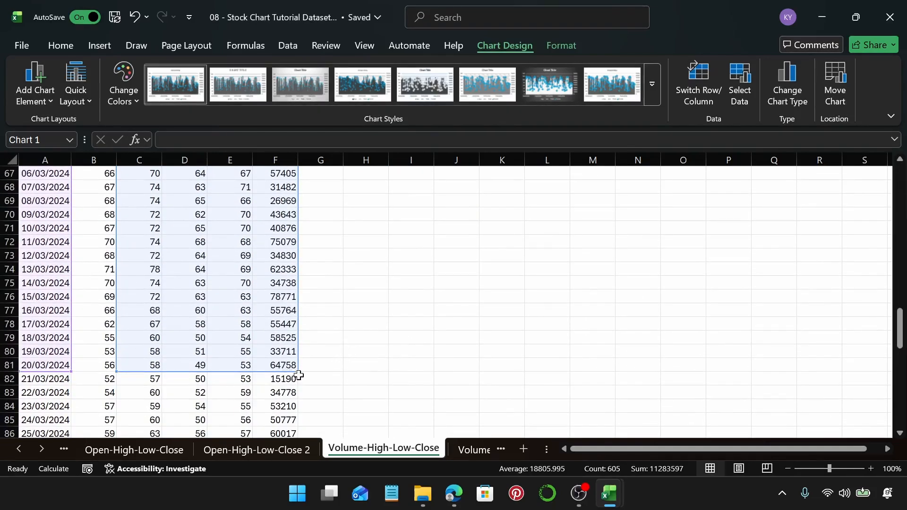
{"action": "left_click_drag", "start_coordinate": [299, 376], "coordinate": [299, 178]}
{"action": "scroll", "coordinate": [546, 257], "scroll_direction": "up", "scroll_amount": 11}
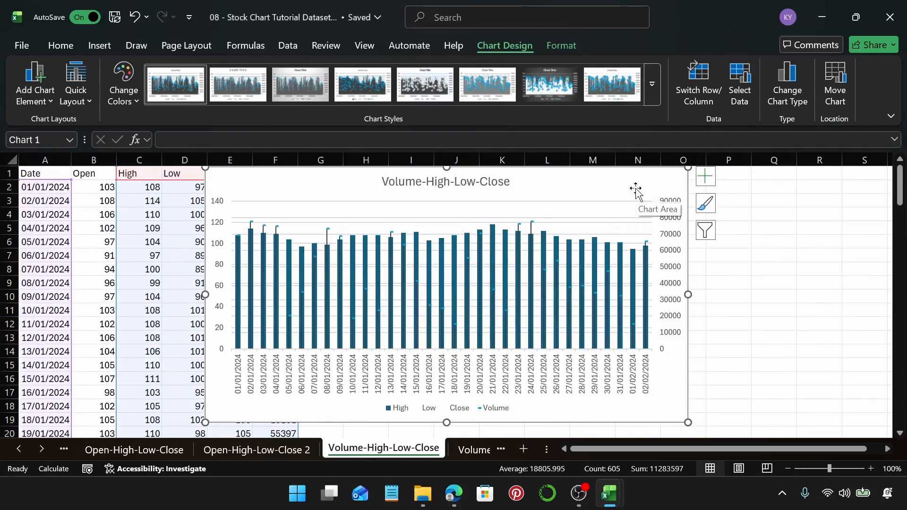
- Undo the shortening of the chart's source data range and deselect the chart
{"action": "key", "text": "ctrl+z"}
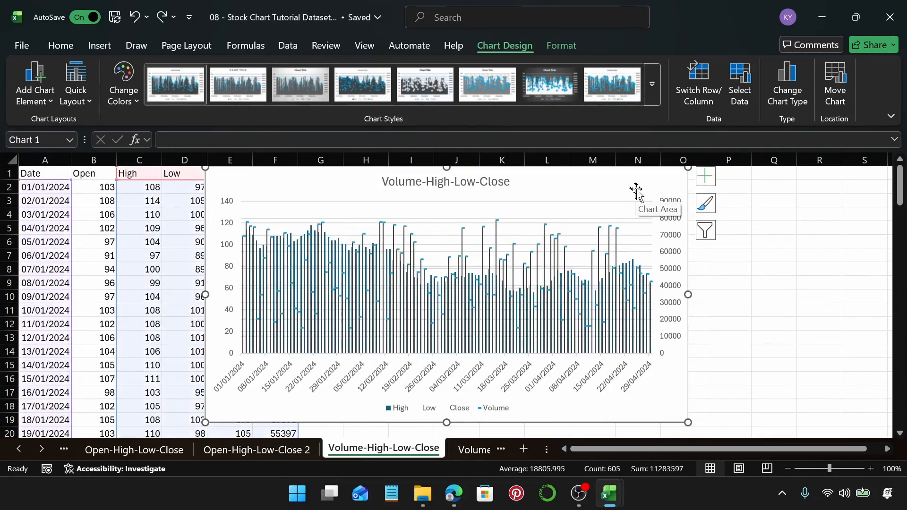
{"action": "left_click", "coordinate": [724, 309]}
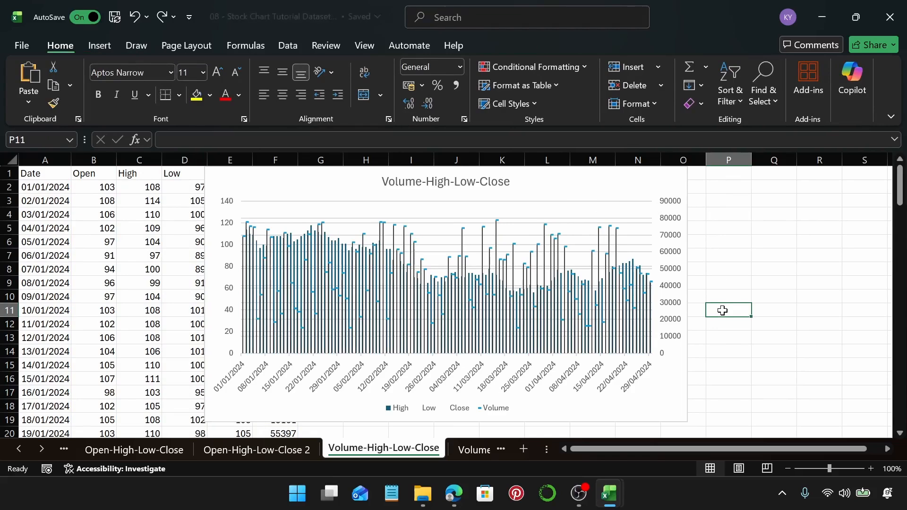
- On the Volume-High-Low-Close 2 sheet, insert a Volume-High-Low-Close stock chart from the Date, High, Low, Close and Volume columns
{"action": "left_click", "coordinate": [464, 449]}
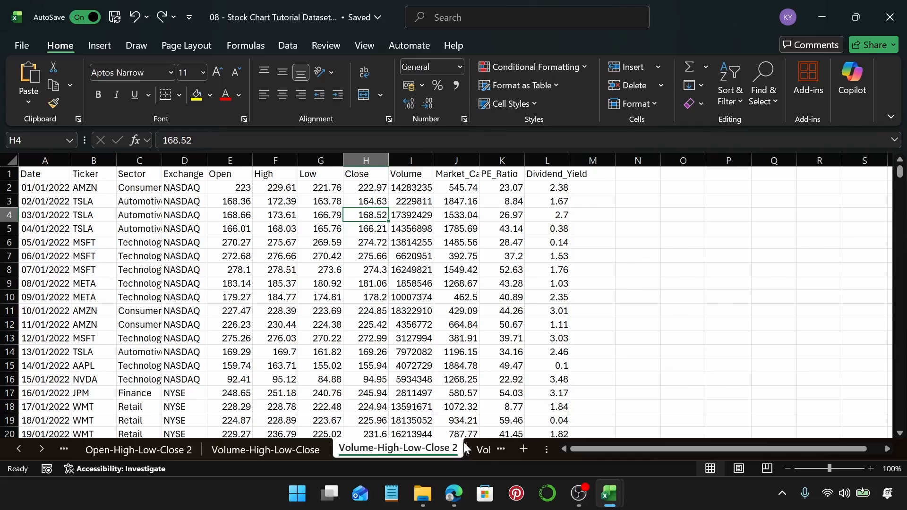
{"action": "left_click", "coordinate": [56, 158]}
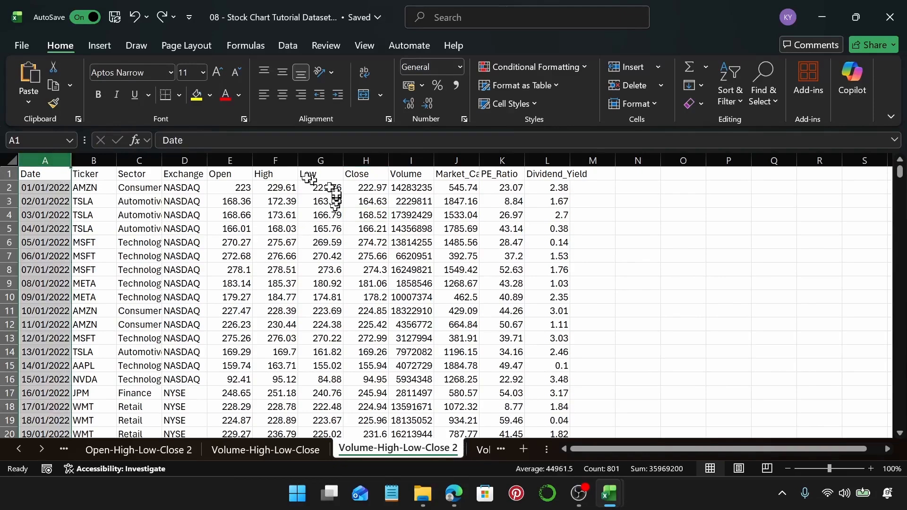
{"action": "left_click", "coordinate": [276, 161], "text": "ctrl"}
{"action": "left_click", "coordinate": [321, 160], "text": "ctrl"}
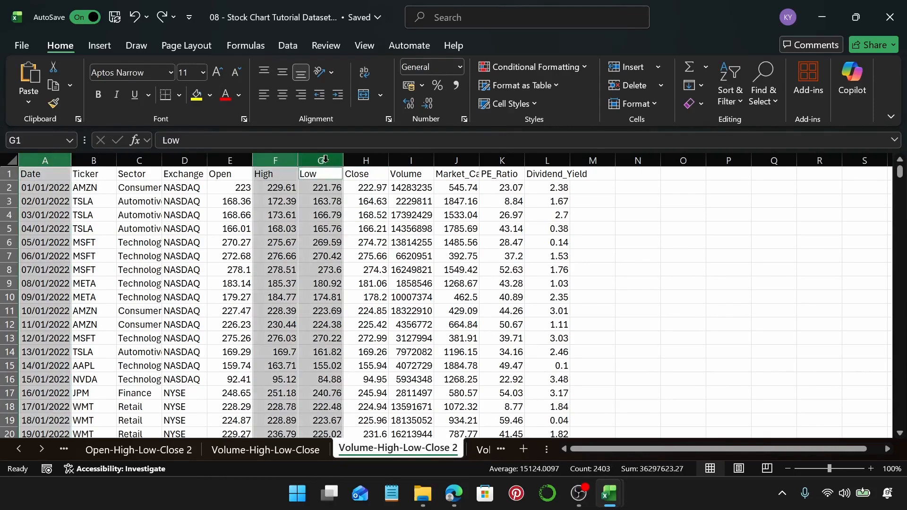
{"action": "left_click", "coordinate": [365, 162], "text": "ctrl"}
{"action": "left_click", "coordinate": [414, 161], "text": "ctrl"}
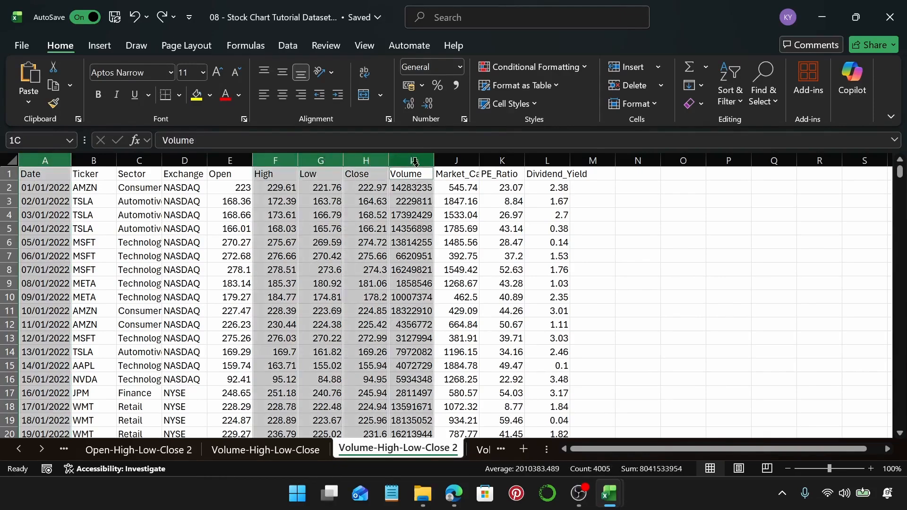
{"action": "left_click", "coordinate": [109, 49]}
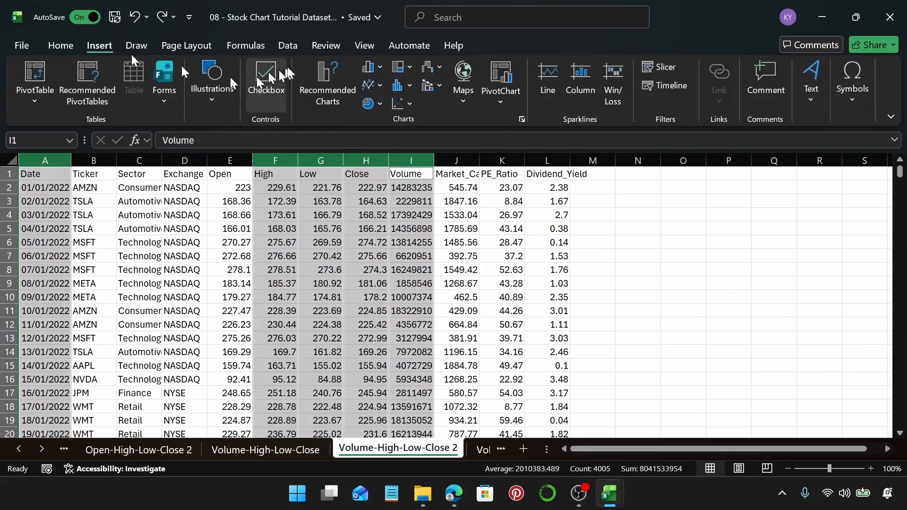
{"action": "left_click", "coordinate": [327, 81]}
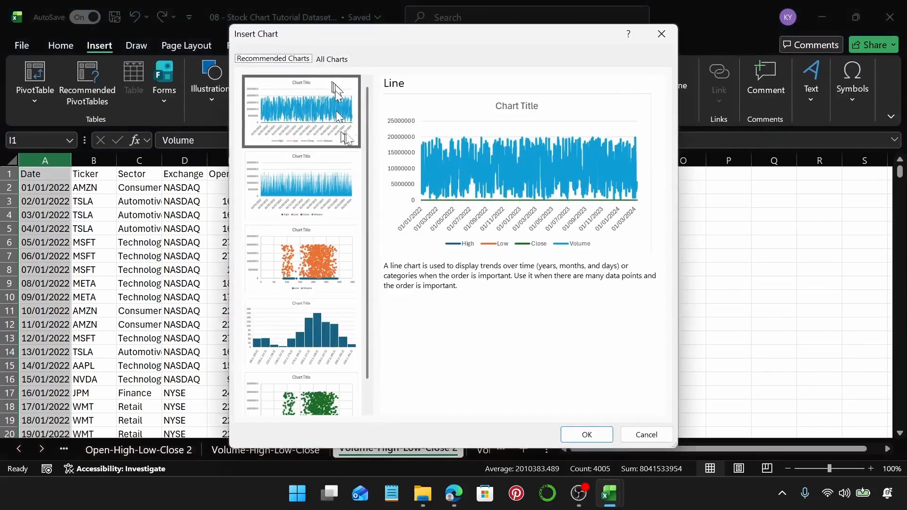
{"action": "left_click", "coordinate": [344, 60]}
{"action": "left_click", "coordinate": [290, 235]}
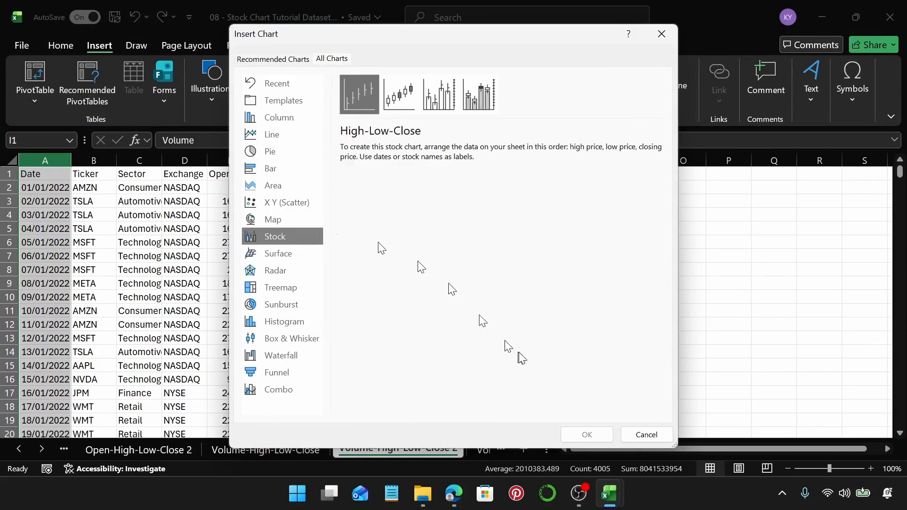
{"action": "left_click", "coordinate": [438, 97]}
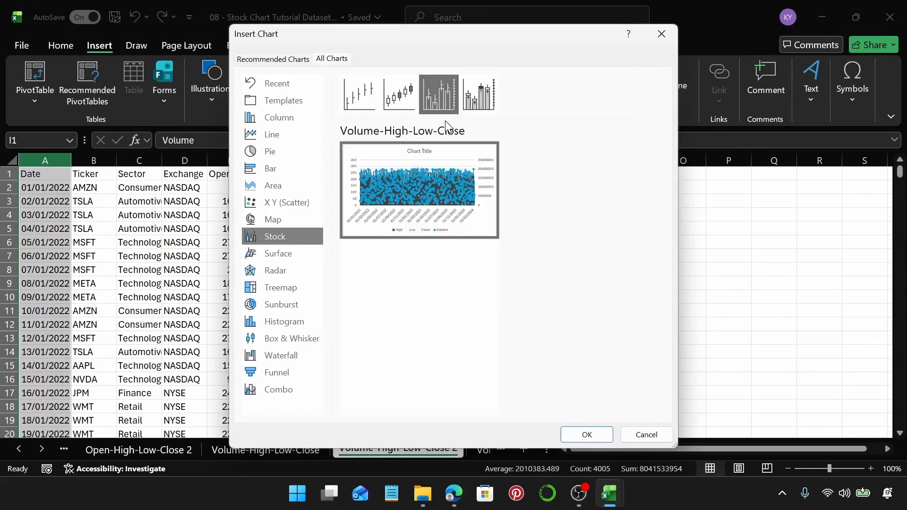
{"action": "left_click", "coordinate": [588, 435]}
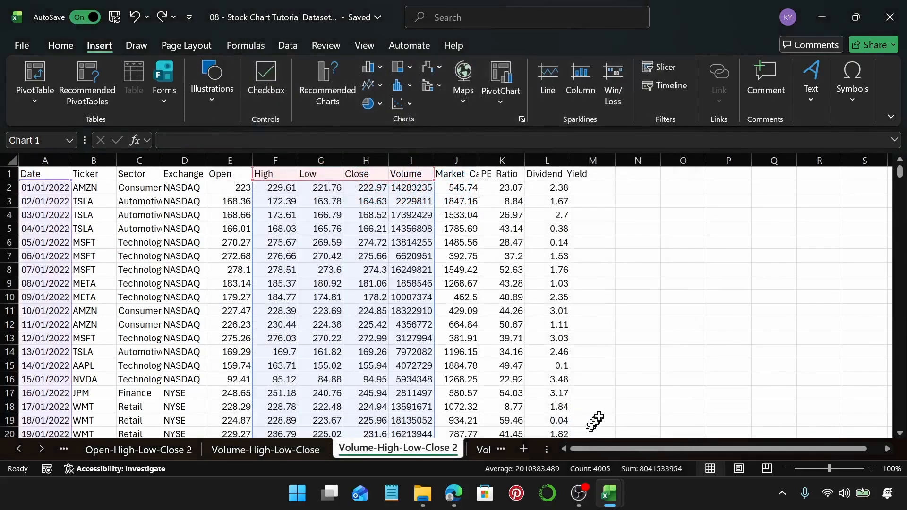
- Move the new chart up to row 1 and enlarge it to span about columns E to R and rows 1 to 19
{"action": "left_click_drag", "start_coordinate": [578, 217], "coordinate": [518, 186]}
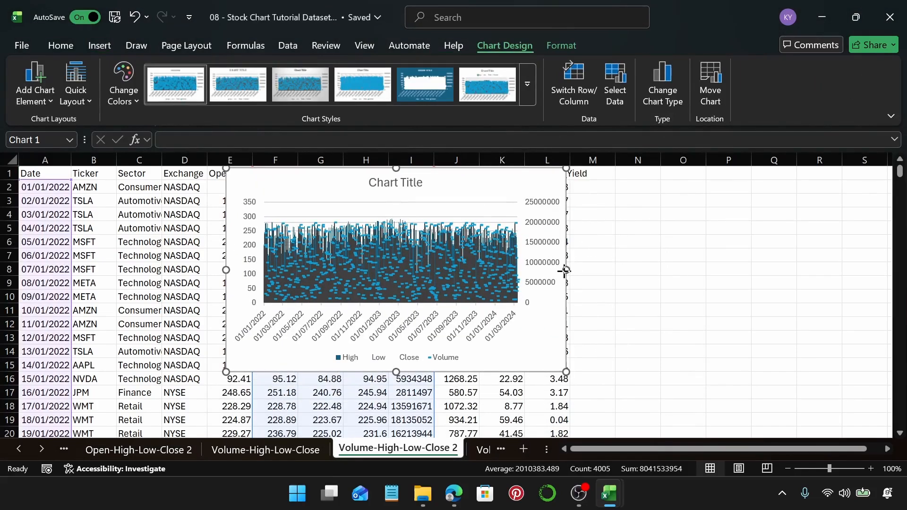
{"action": "left_click_drag", "start_coordinate": [563, 270], "coordinate": [811, 273]}
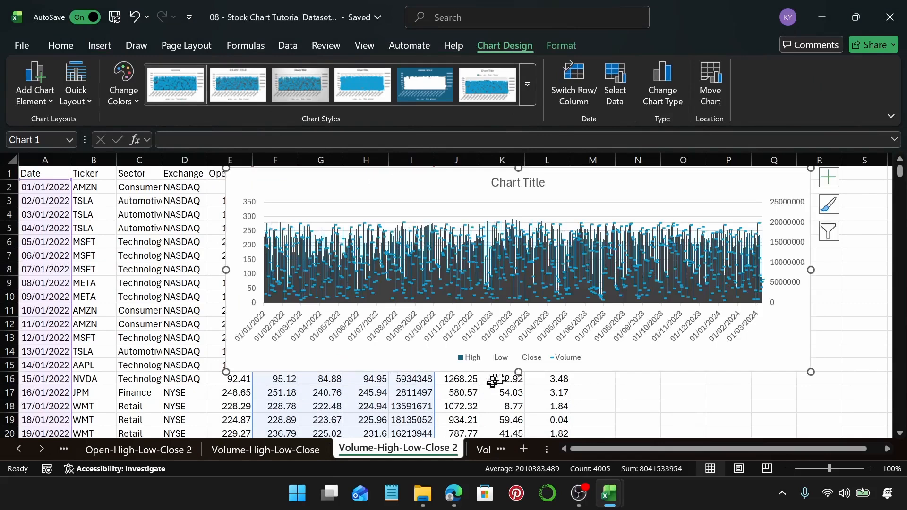
{"action": "left_click_drag", "start_coordinate": [518, 373], "coordinate": [523, 427]}
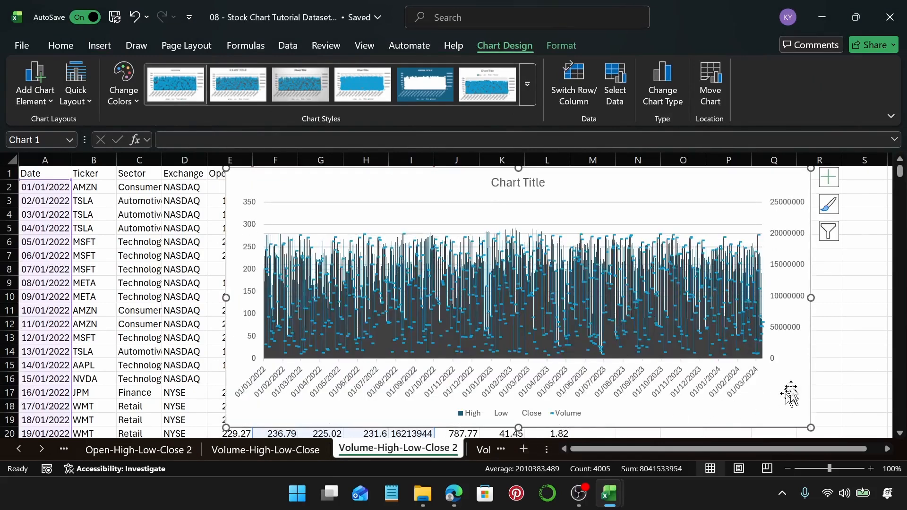
- Replace the placeholder title of the Volume-High-Low-Close 2 sheet's chart with "Volume-High-Low-Close"
{"action": "left_click", "coordinate": [501, 185]}
{"action": "left_click_drag", "start_coordinate": [492, 182], "coordinate": [541, 185]}
{"action": "type", "text": "Volume"}
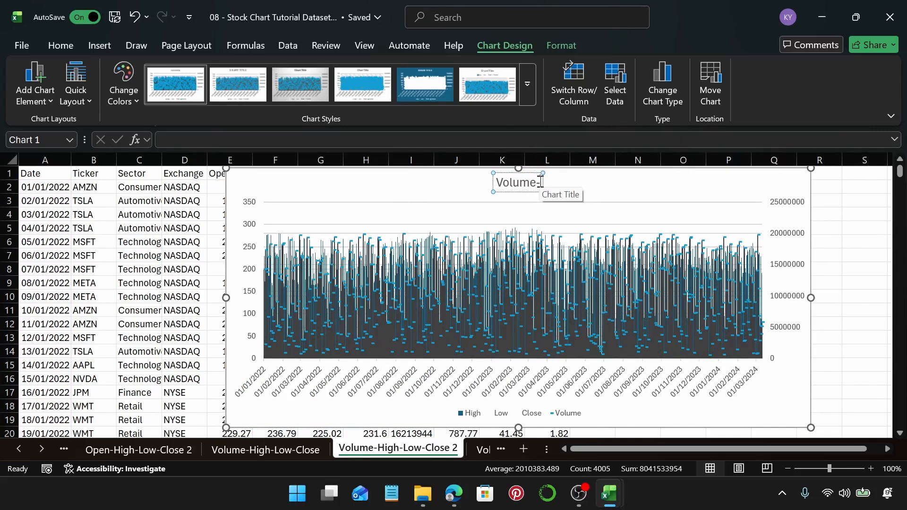
{"action": "type", "text": "-High"}
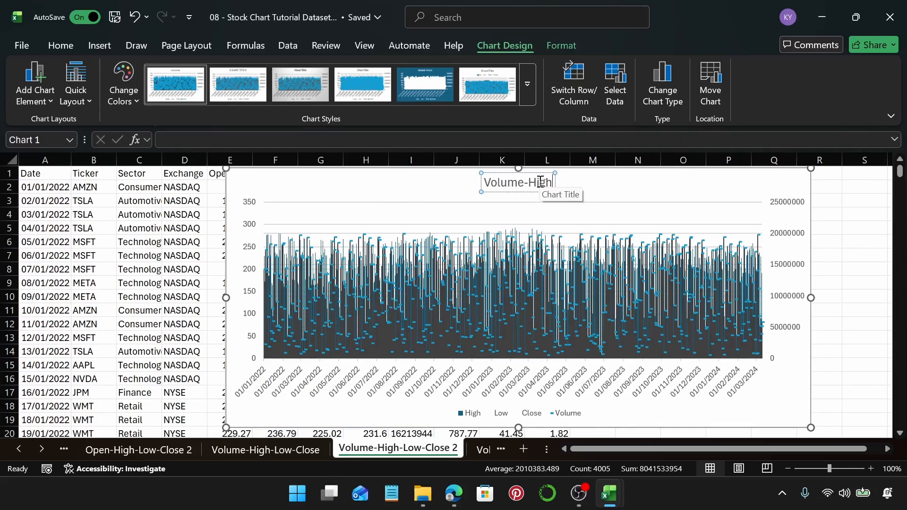
{"action": "type", "text": "-L"}
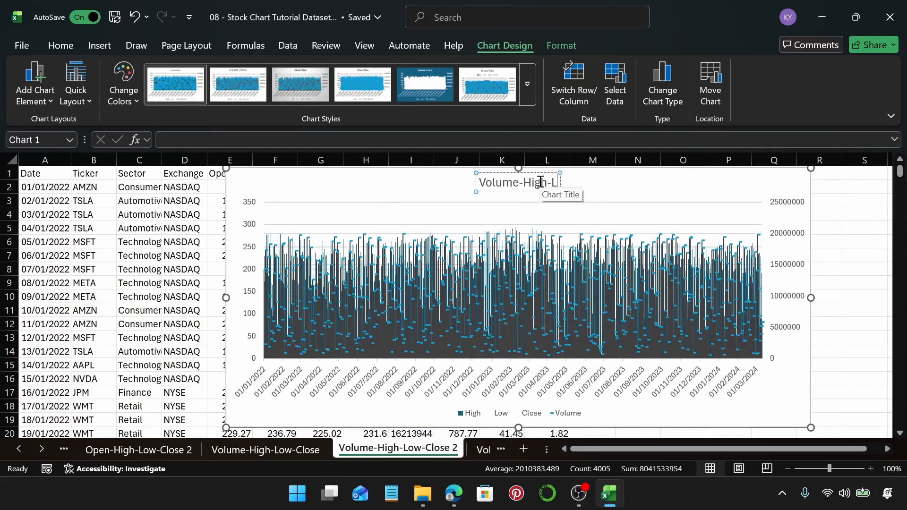
{"action": "type", "text": "ow-Close"}
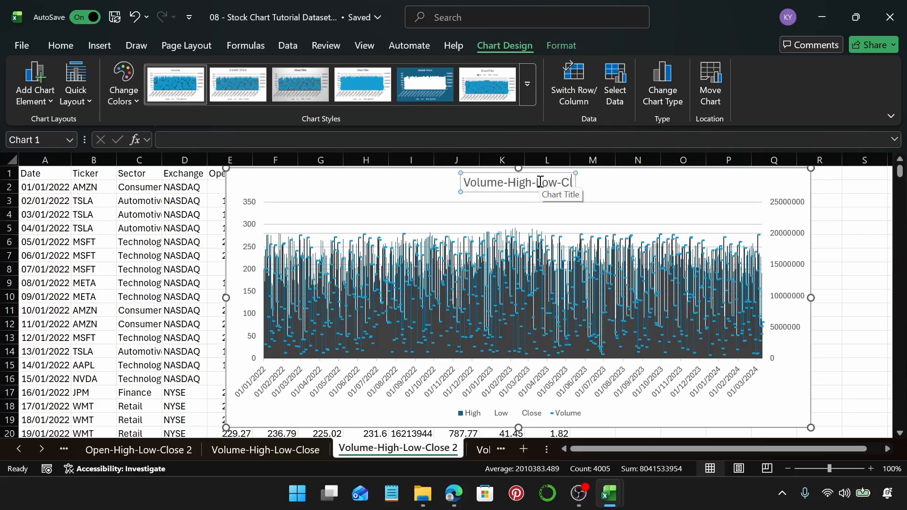
{"action": "left_click", "coordinate": [681, 199]}
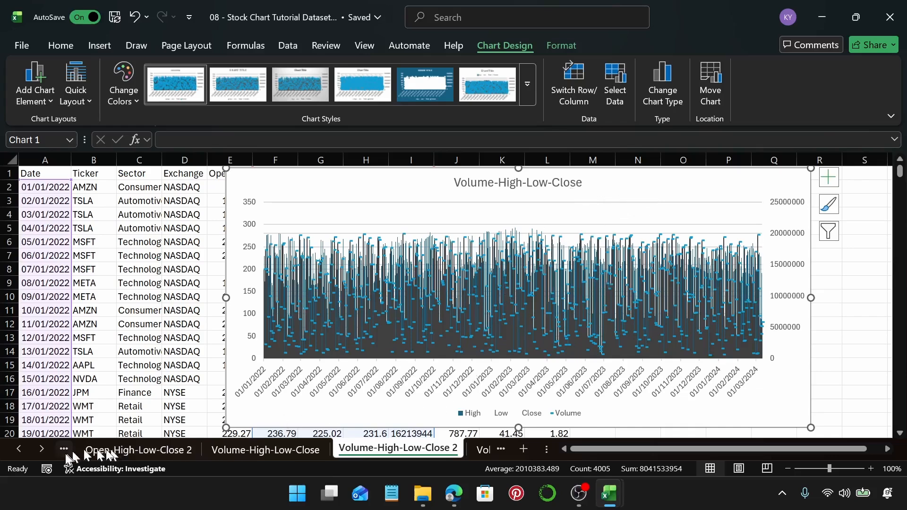
- On the Volume-Open-High-Low-Close sheet, select the whole data table from the Date header through the last Volume row
{"action": "left_click", "coordinate": [41, 449]}
{"action": "left_click", "coordinate": [41, 449]}
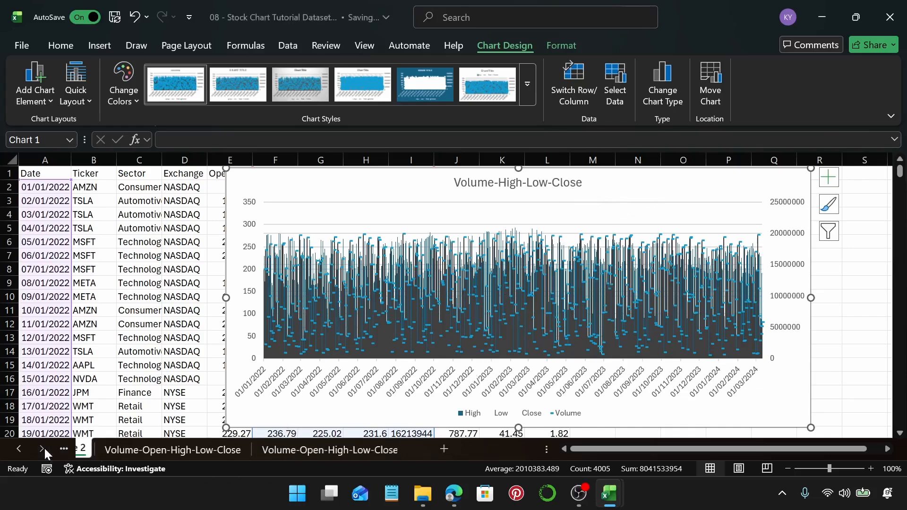
{"action": "left_click", "coordinate": [139, 450]}
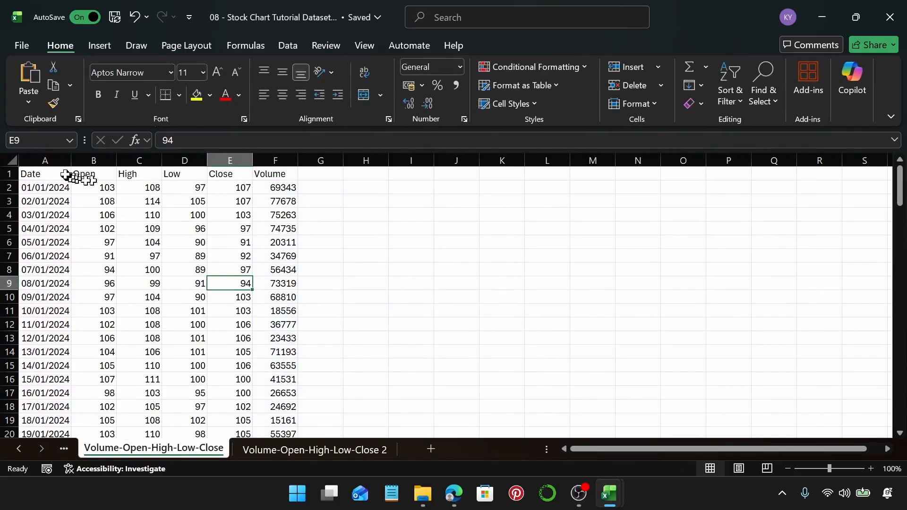
{"action": "left_click", "coordinate": [57, 159]}
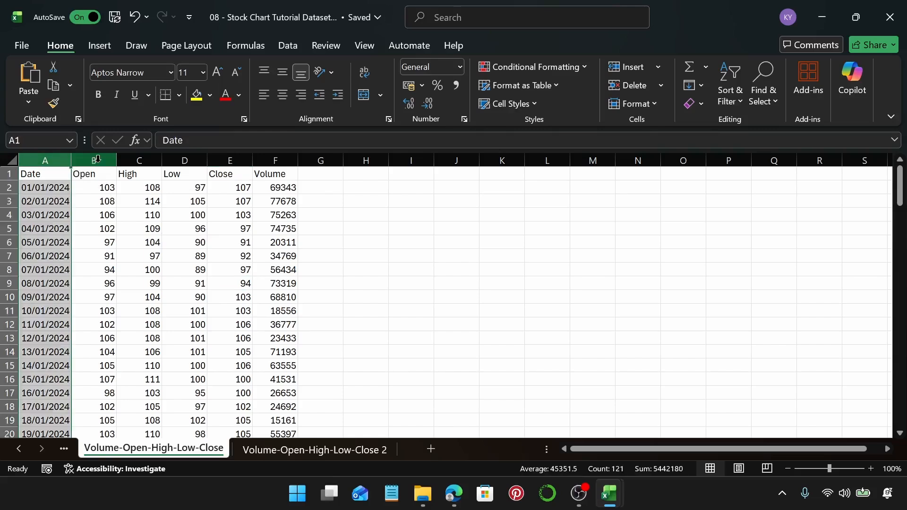
{"action": "left_click", "coordinate": [42, 177]}
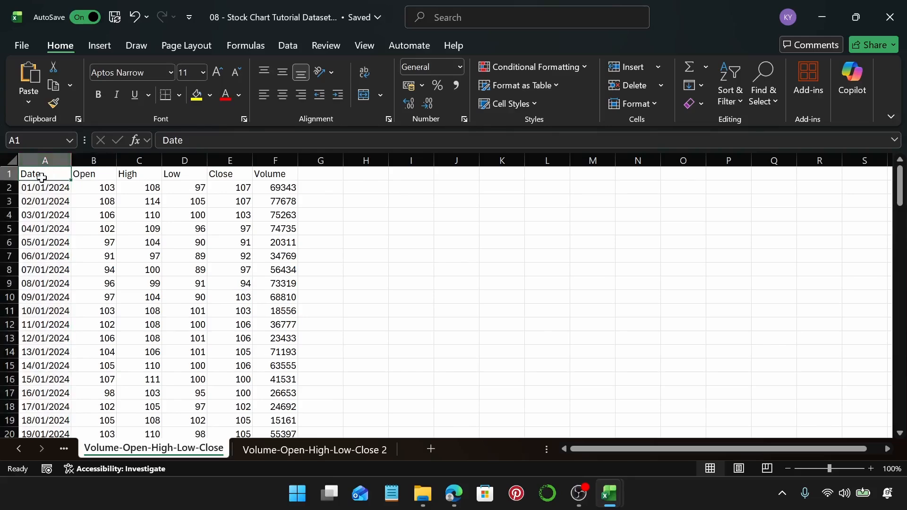
{"action": "key", "text": "ctrl+shift+Right"}
{"action": "key", "text": "ctrl+shift+Down"}
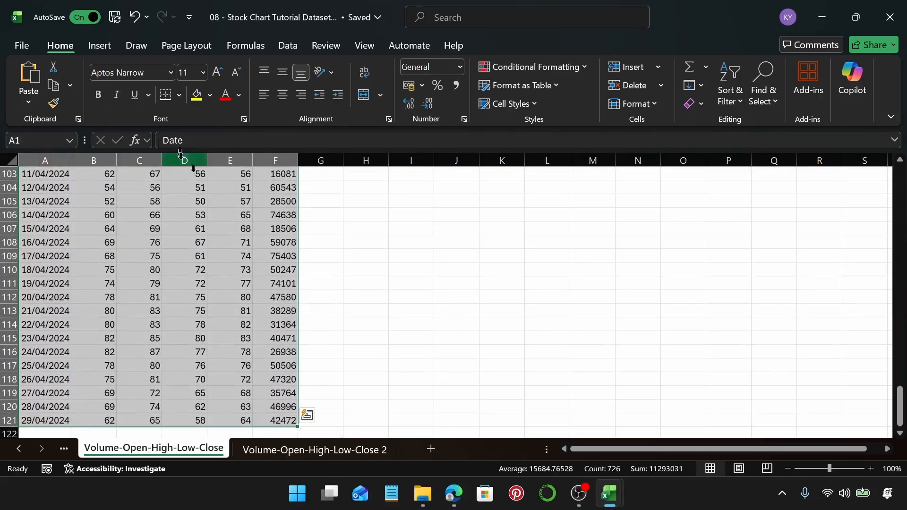
- Insert a Volume-Open-High-Low-Close stock chart from the selected data
{"action": "left_click", "coordinate": [106, 46]}
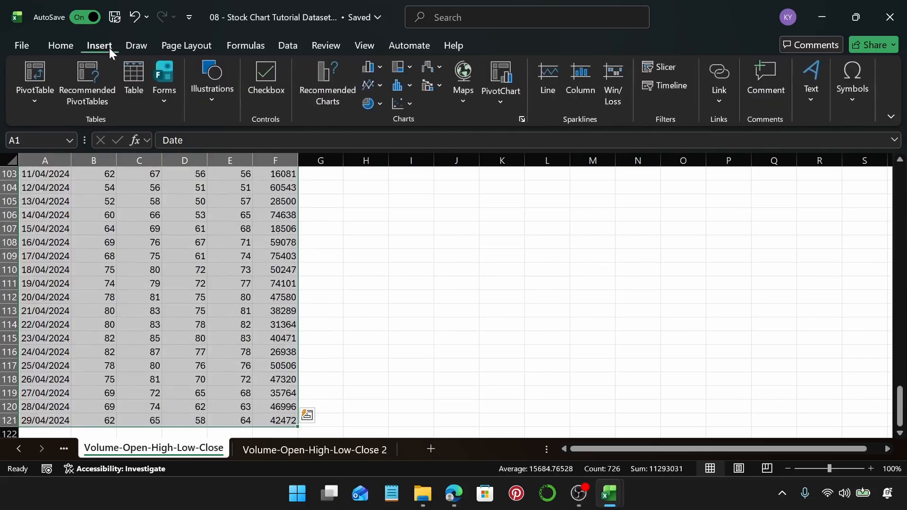
{"action": "left_click", "coordinate": [339, 105]}
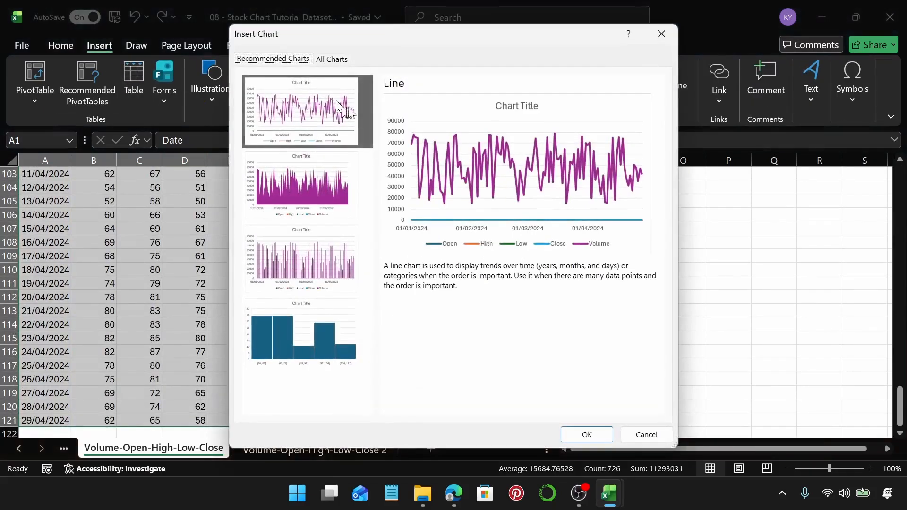
{"action": "left_click", "coordinate": [335, 60]}
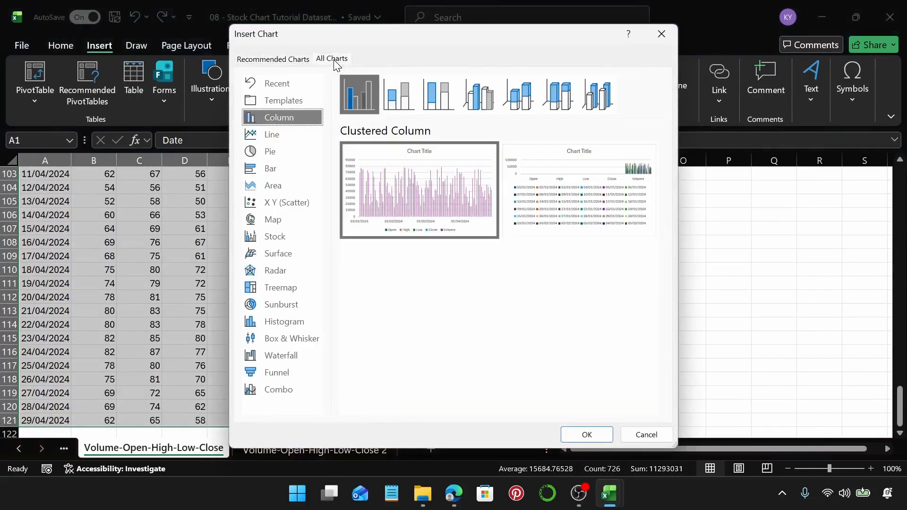
{"action": "left_click", "coordinate": [297, 236]}
{"action": "left_click", "coordinate": [479, 94]}
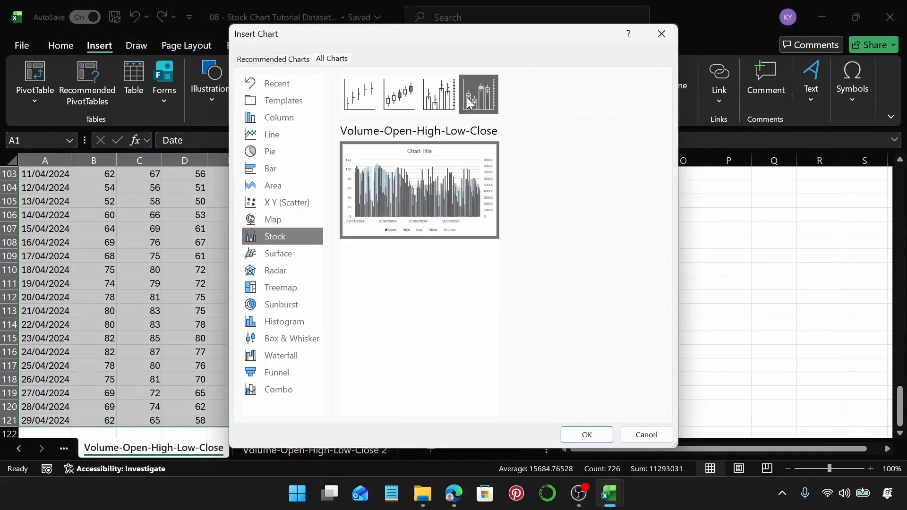
{"action": "mouse_move", "coordinate": [423, 187]}
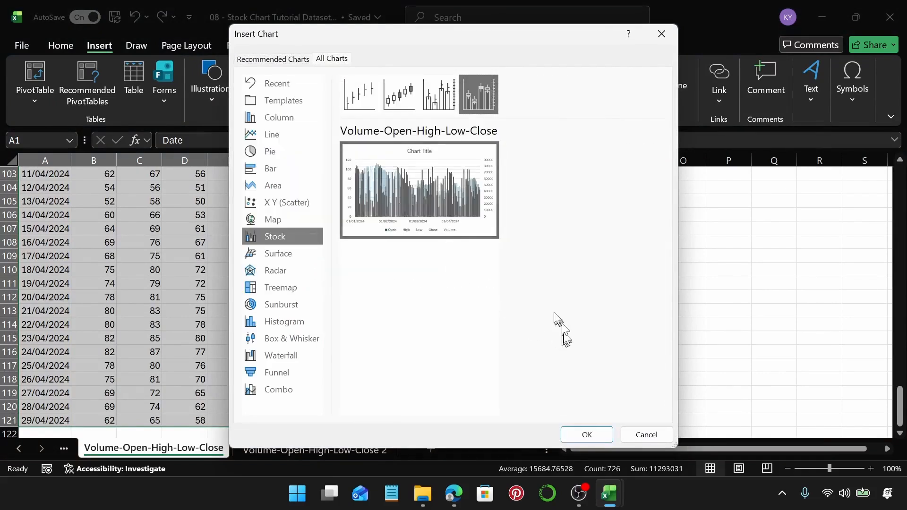
{"action": "left_click", "coordinate": [587, 435]}
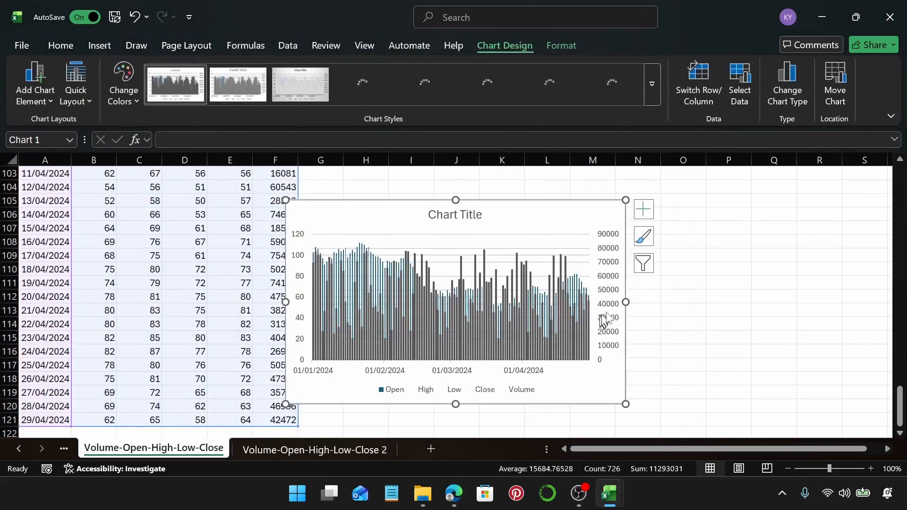
- Move the new chart up the sheet to about row 76, just beside the Volume column
{"action": "scroll", "coordinate": [573, 274], "scroll_direction": "up", "scroll_amount": 4}
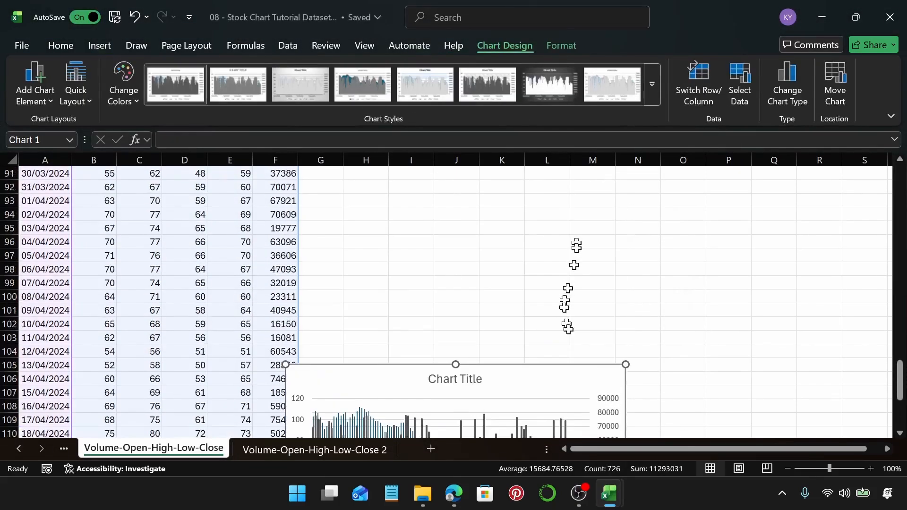
{"action": "left_click_drag", "start_coordinate": [573, 380], "coordinate": [574, 163]}
{"action": "scroll", "coordinate": [588, 262], "scroll_direction": "up", "scroll_amount": 3}
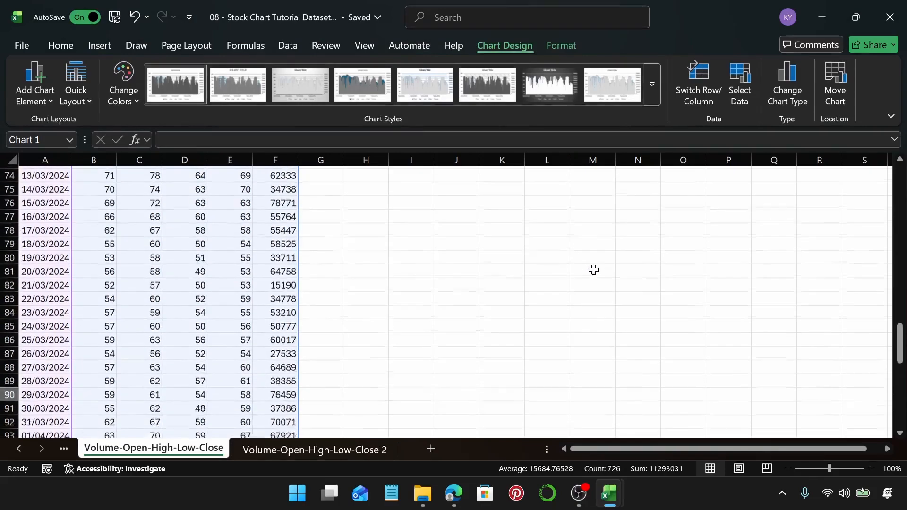
{"action": "scroll", "coordinate": [594, 293], "scroll_direction": "down", "scroll_amount": 4}
{"action": "scroll", "coordinate": [594, 316], "scroll_direction": "down", "scroll_amount": 4}
{"action": "left_click_drag", "start_coordinate": [601, 318], "coordinate": [602, 196]}
{"action": "scroll", "coordinate": [604, 235], "scroll_direction": "up", "scroll_amount": 3}
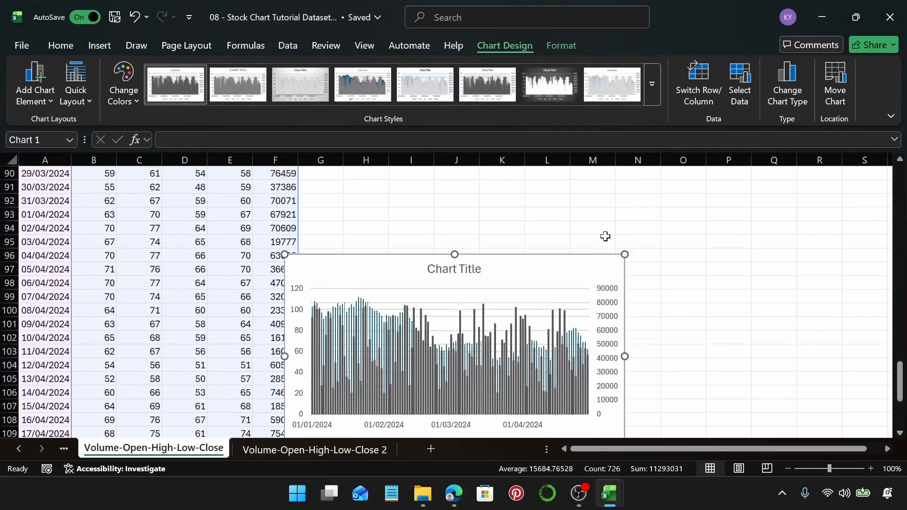
{"action": "left_click_drag", "start_coordinate": [601, 272], "coordinate": [593, 202]}
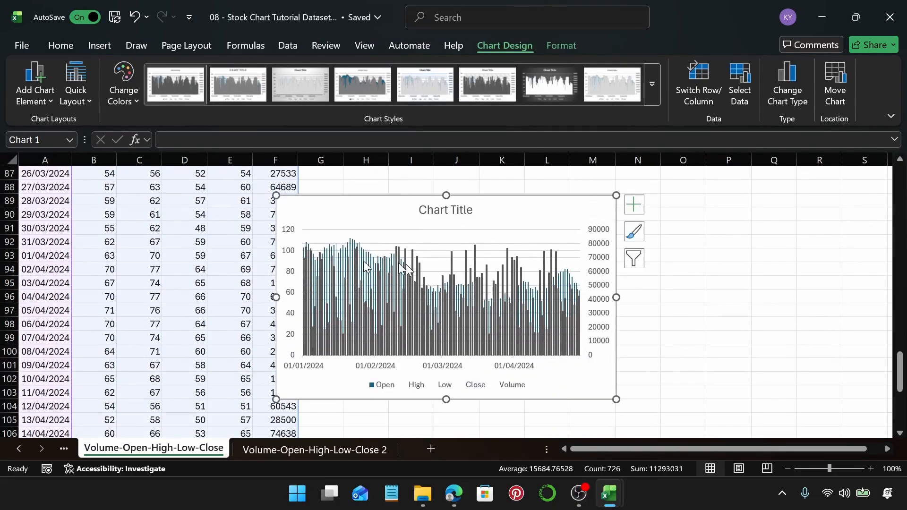
{"action": "scroll", "coordinate": [414, 274], "scroll_direction": "up", "scroll_amount": 4}
{"action": "left_click_drag", "start_coordinate": [316, 375], "coordinate": [348, 206]}
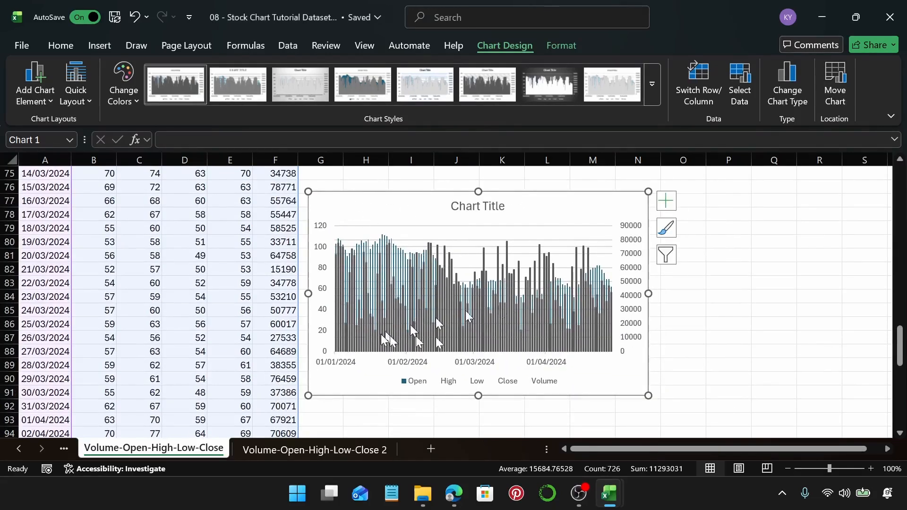
- Enlarge and reposition the chart to span about columns G to P and rows 66 to 84
{"action": "left_click_drag", "start_coordinate": [650, 290], "coordinate": [761, 269]}
{"action": "scroll", "coordinate": [535, 276], "scroll_direction": "up", "scroll_amount": 3}
{"action": "left_click_drag", "start_coordinate": [536, 311], "coordinate": [534, 245]}
{"action": "left_click_drag", "start_coordinate": [666, 279], "coordinate": [666, 201]}
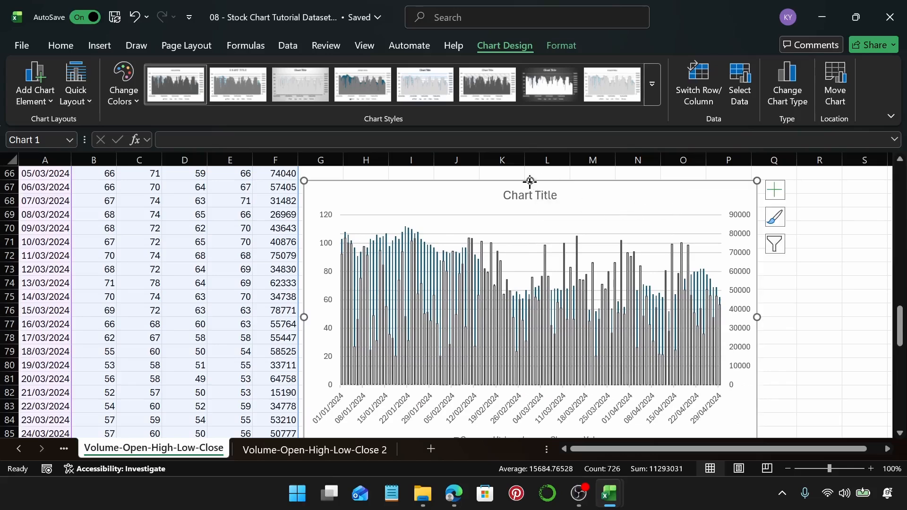
{"action": "left_click_drag", "start_coordinate": [529, 181], "coordinate": [530, 203]}
{"action": "left_click_drag", "start_coordinate": [704, 231], "coordinate": [701, 208]}
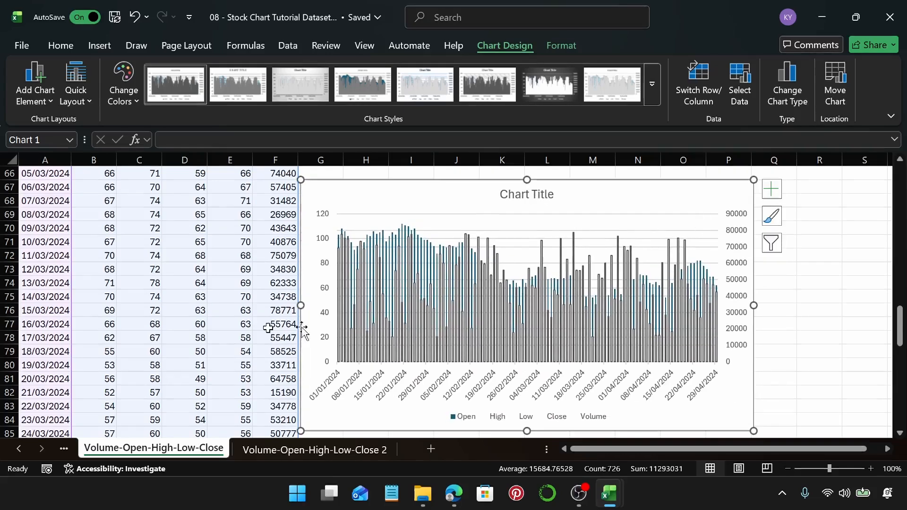
- Shorten the chart's source data range to end at row 83, and further to end at row 69
{"action": "scroll", "coordinate": [302, 331], "scroll_direction": "down", "scroll_amount": 15}
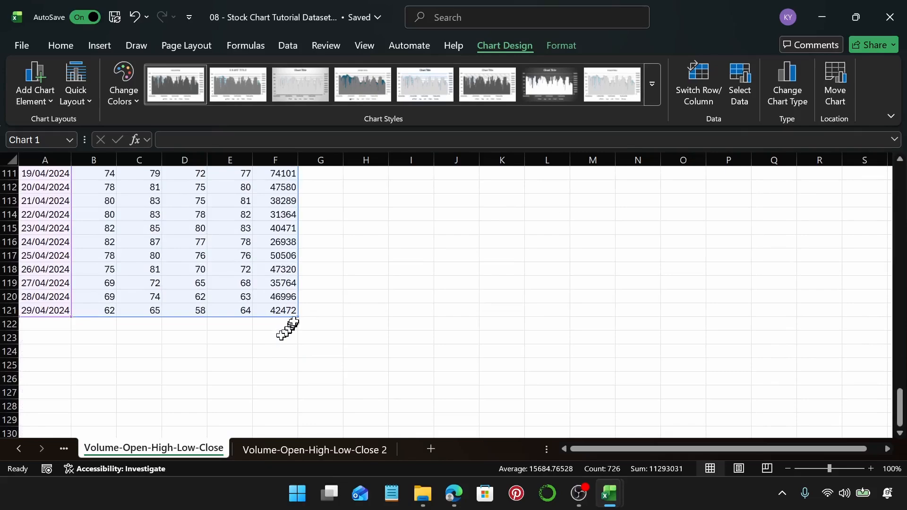
{"action": "left_click_drag", "start_coordinate": [297, 318], "coordinate": [285, 250]}
{"action": "scroll", "coordinate": [511, 308], "scroll_direction": "up", "scroll_amount": 3}
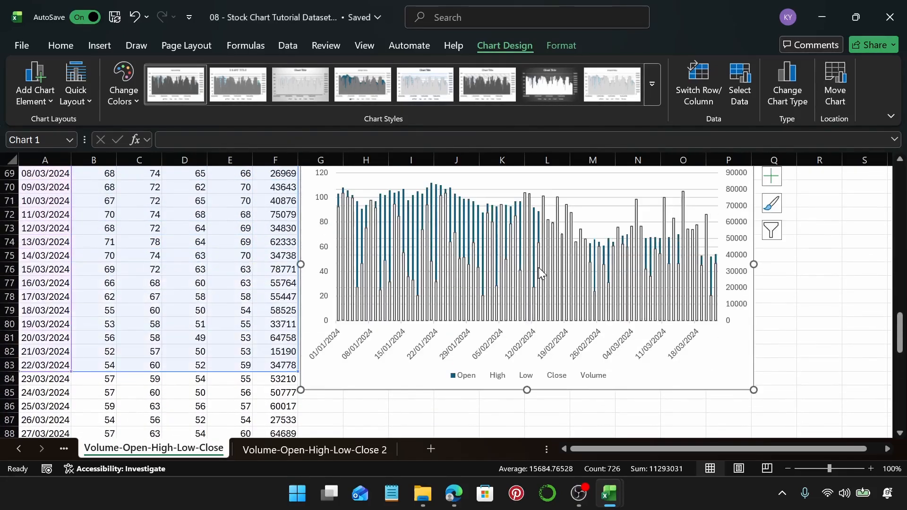
{"action": "scroll", "coordinate": [531, 258], "scroll_direction": "up", "scroll_amount": 1}
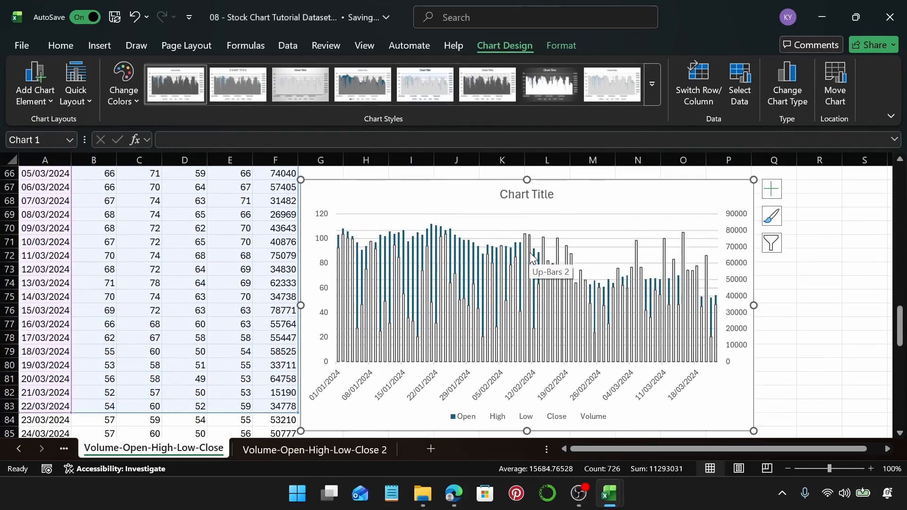
{"action": "left_click", "coordinate": [293, 409]}
{"action": "left_click", "coordinate": [298, 286]}
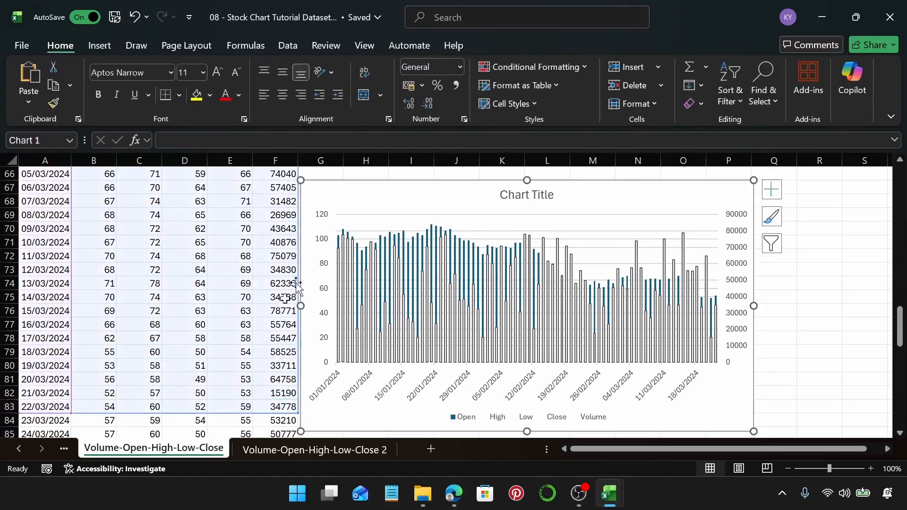
{"action": "left_click_drag", "start_coordinate": [296, 414], "coordinate": [310, 222]}
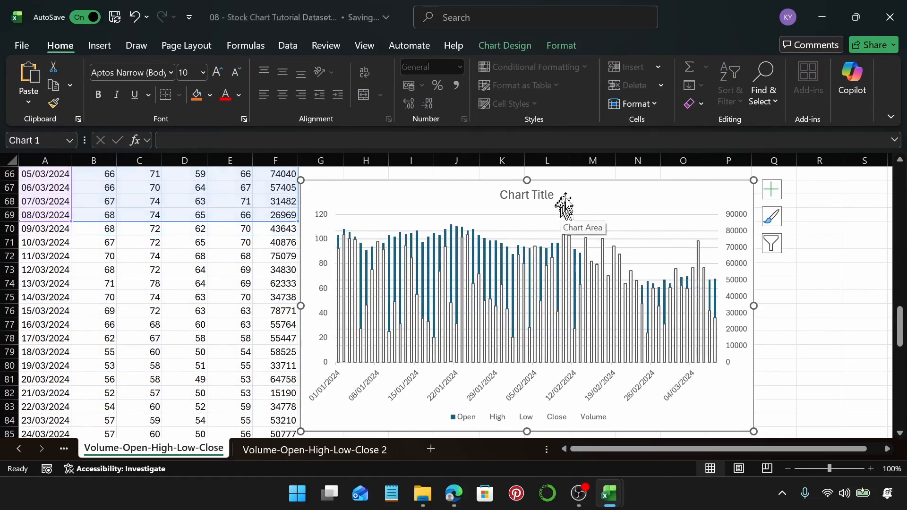
- Undo both reductions of the chart's source data range
{"action": "key", "text": "ctrl+z"}
{"action": "key", "text": "ctrl+z"}
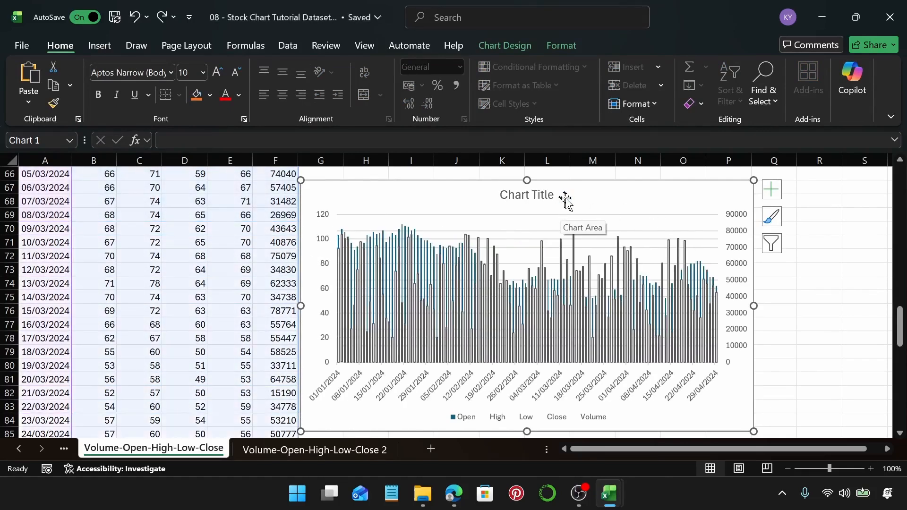
- Replace the chart's placeholder title with "Volume-Open-High-Low-Close"
{"action": "scroll", "coordinate": [565, 201], "scroll_direction": "up", "scroll_amount": 1}
{"action": "left_click", "coordinate": [523, 240]}
{"action": "left_click_drag", "start_coordinate": [508, 240], "coordinate": [563, 239]}
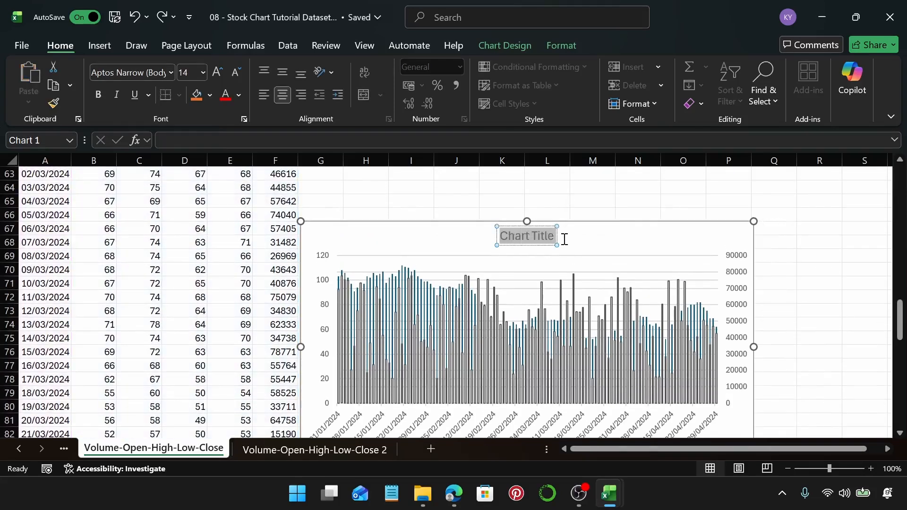
{"action": "scroll", "coordinate": [571, 246], "scroll_direction": "down", "scroll_amount": 1}
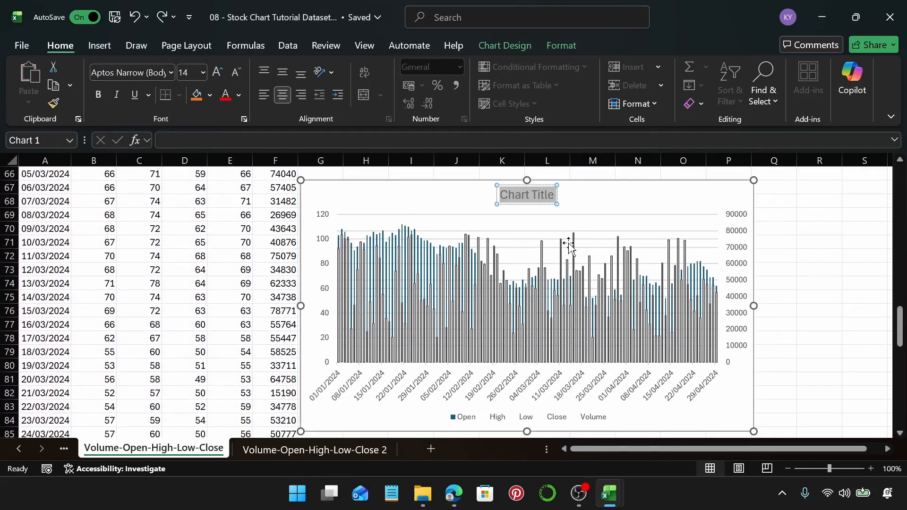
{"action": "type", "text": "Vo"}
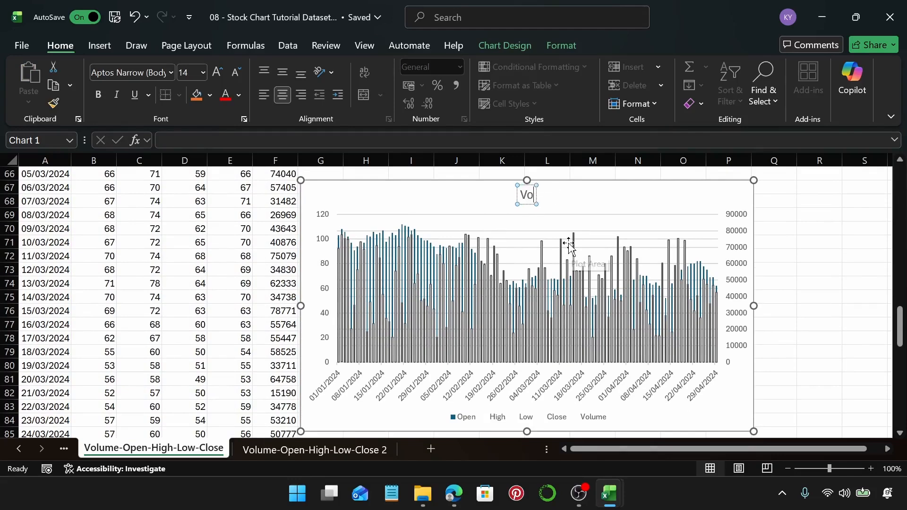
{"action": "type", "text": "lume-"}
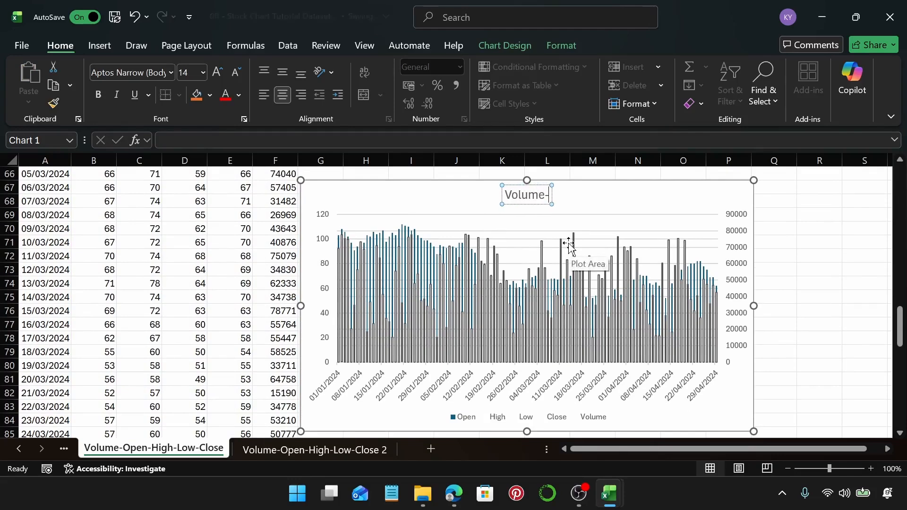
{"action": "type", "text": "Open"}
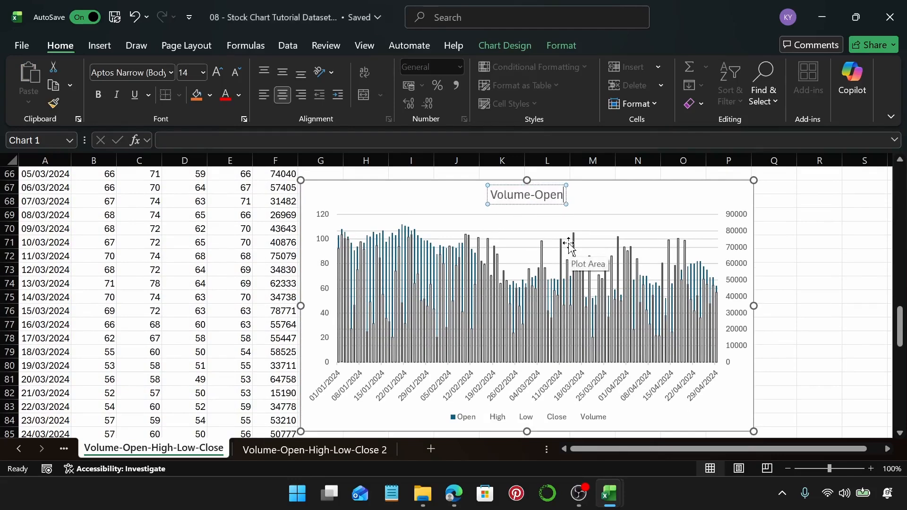
{"action": "type", "text": "-Hig"}
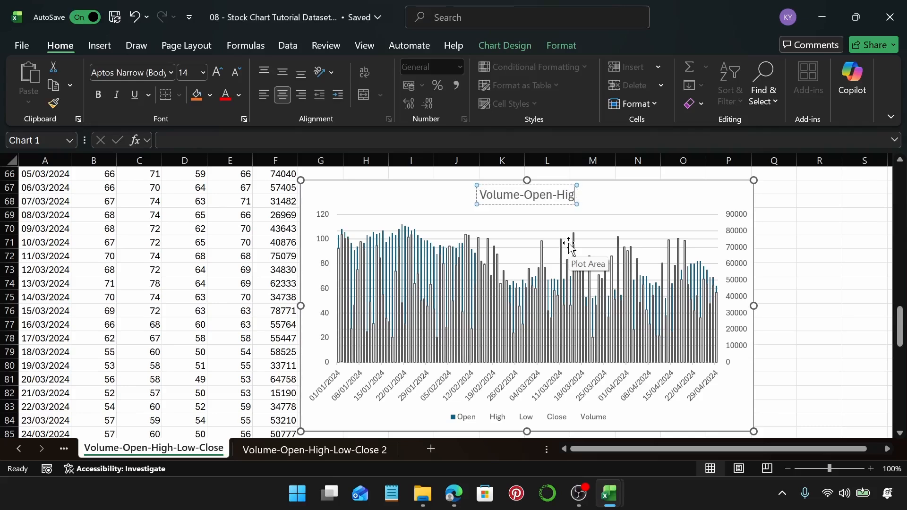
{"action": "type", "text": "h-Low"}
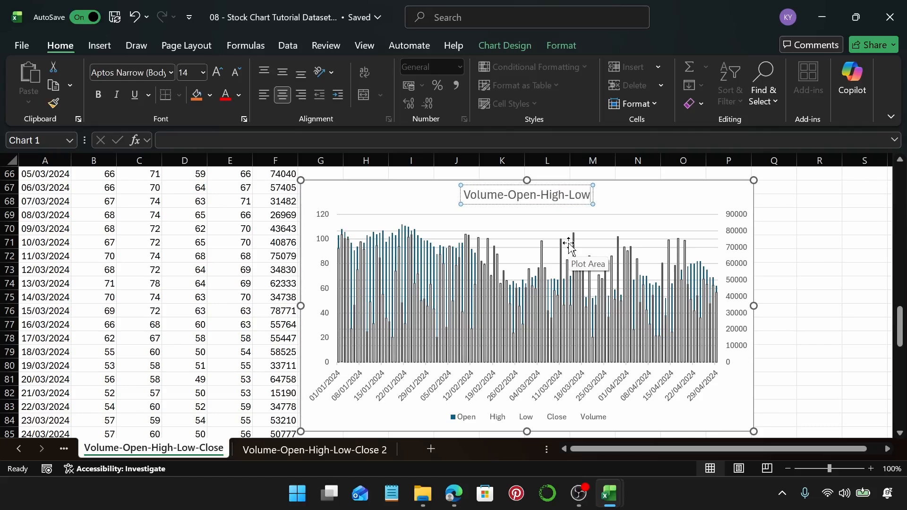
{"action": "type", "text": "-Close"}
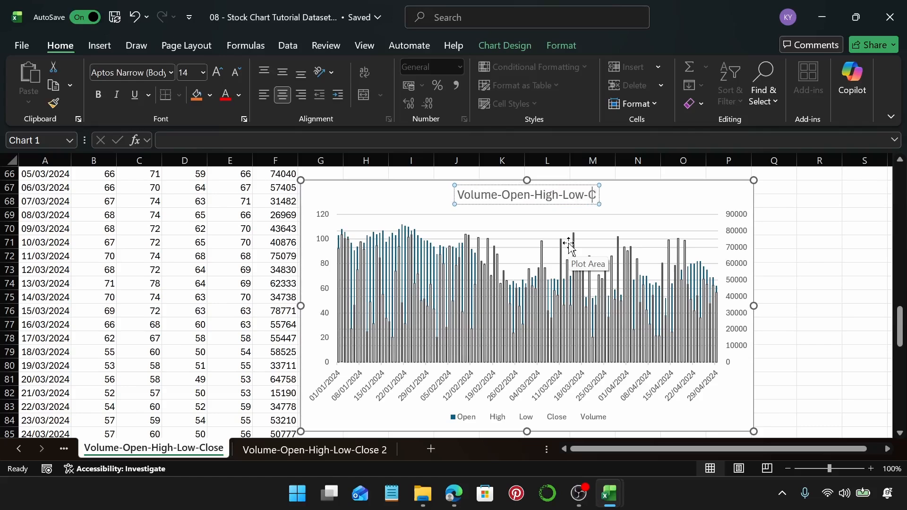
{"action": "left_click", "coordinate": [645, 196]}
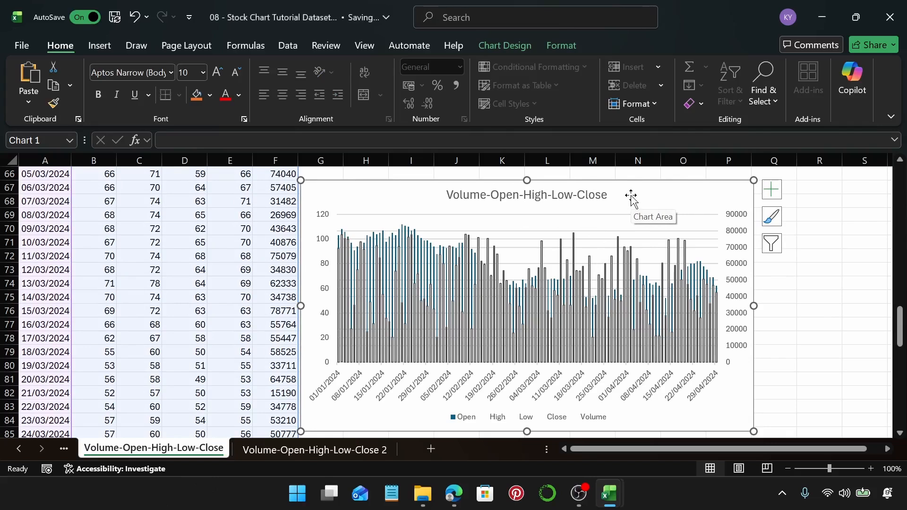
- Select the Date, Open, High, Low, Close and Volume columns on the Volume-Open-High-Low-Close 2 sheet
{"action": "left_click", "coordinate": [352, 449]}
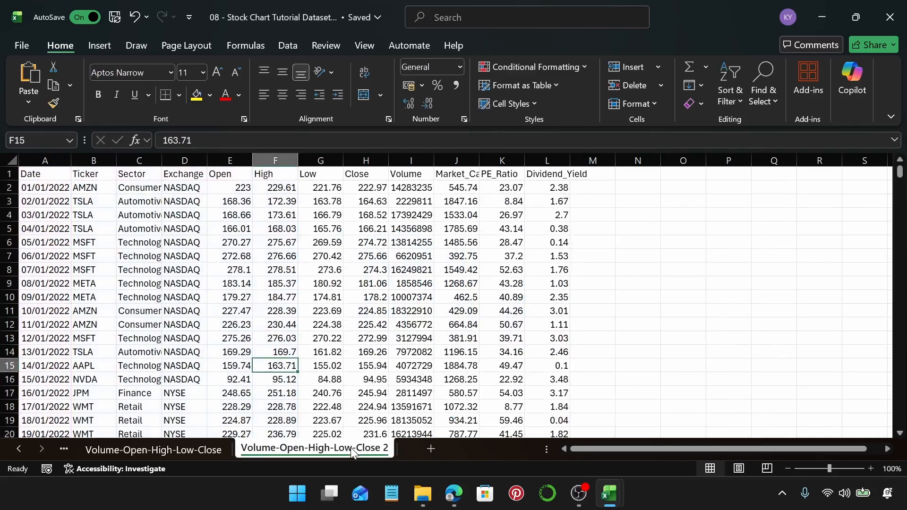
{"action": "left_click", "coordinate": [44, 162]}
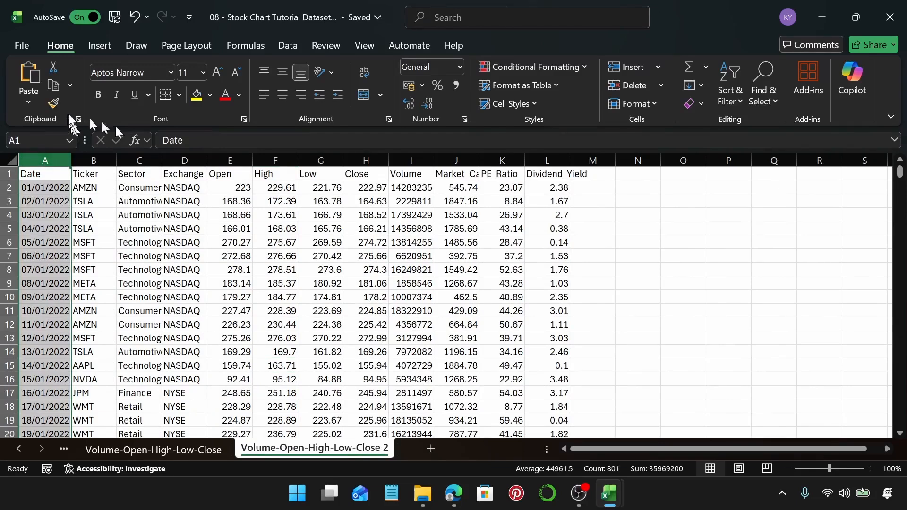
{"action": "left_click", "coordinate": [239, 161], "text": "ctrl"}
{"action": "left_click", "coordinate": [275, 161], "text": "ctrl"}
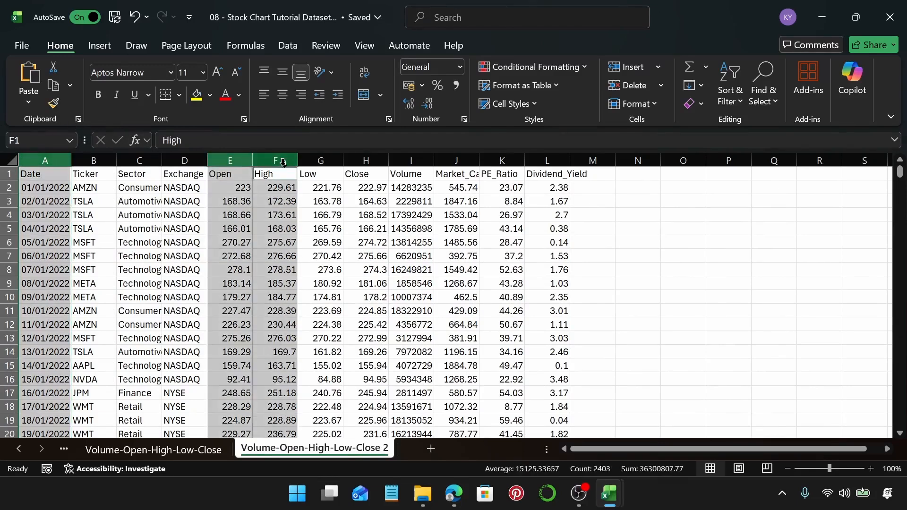
{"action": "left_click", "coordinate": [321, 160], "text": "ctrl"}
{"action": "left_click", "coordinate": [361, 160], "text": "ctrl"}
{"action": "left_click", "coordinate": [395, 161], "text": "ctrl"}
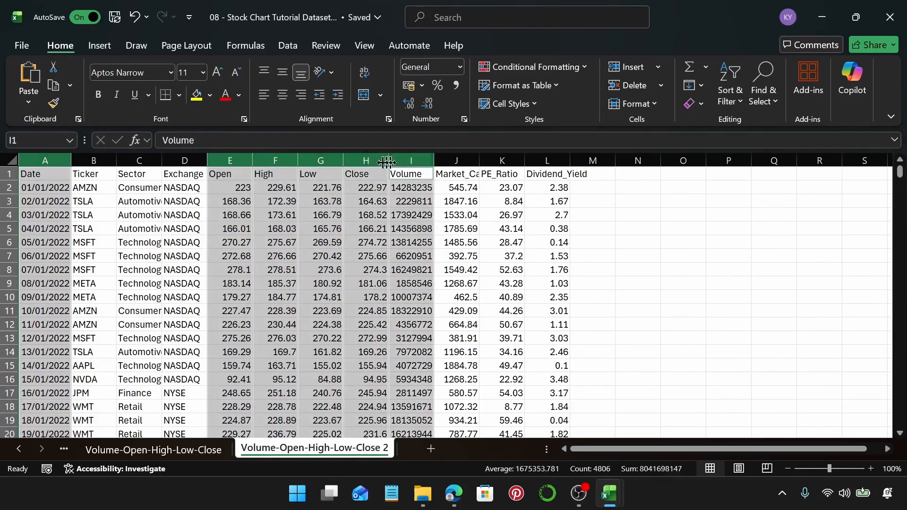
- Insert a Volume-Open-High-Low-Close stock chart from the selected columns
{"action": "left_click", "coordinate": [114, 48]}
{"action": "left_click", "coordinate": [329, 86]}
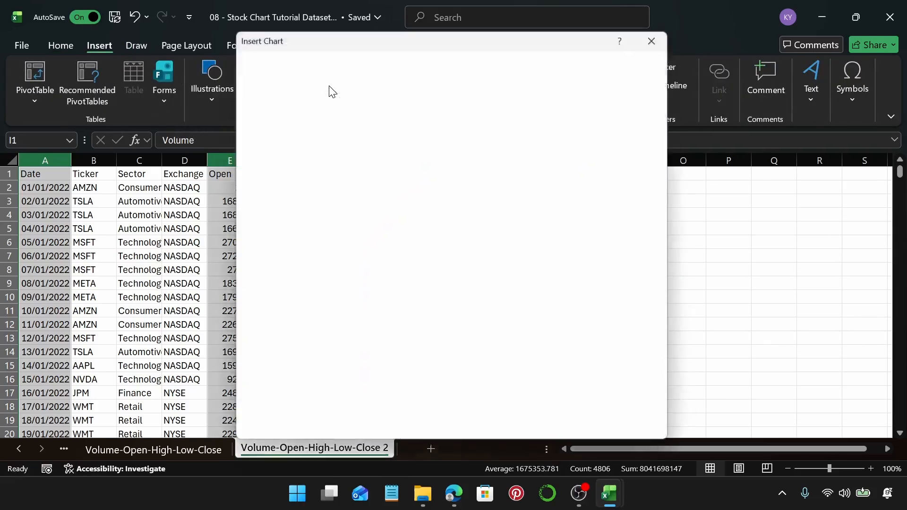
{"action": "left_click", "coordinate": [342, 58]}
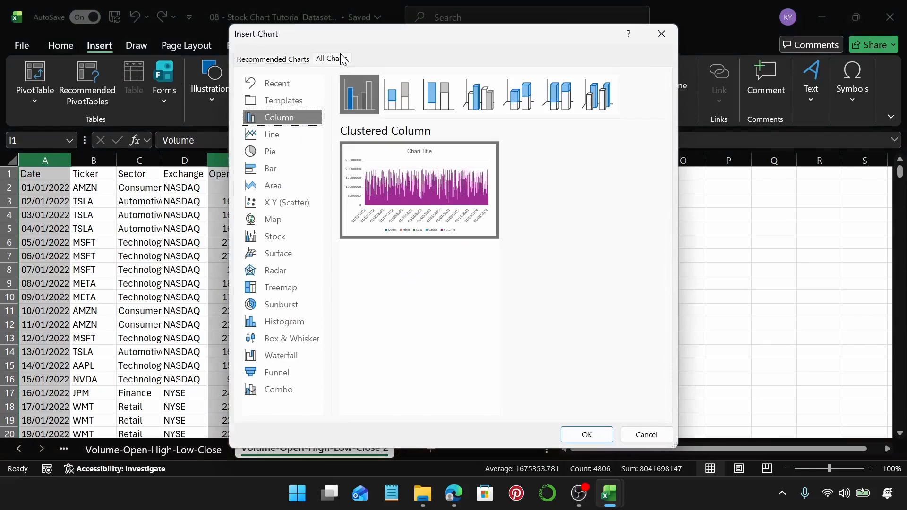
{"action": "left_click", "coordinate": [291, 241]}
{"action": "left_click", "coordinate": [478, 95]}
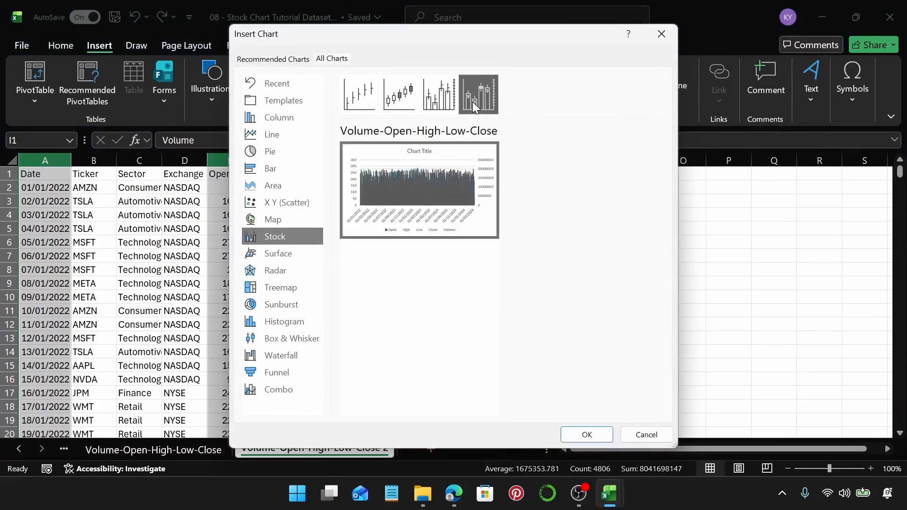
{"action": "left_click", "coordinate": [584, 435]}
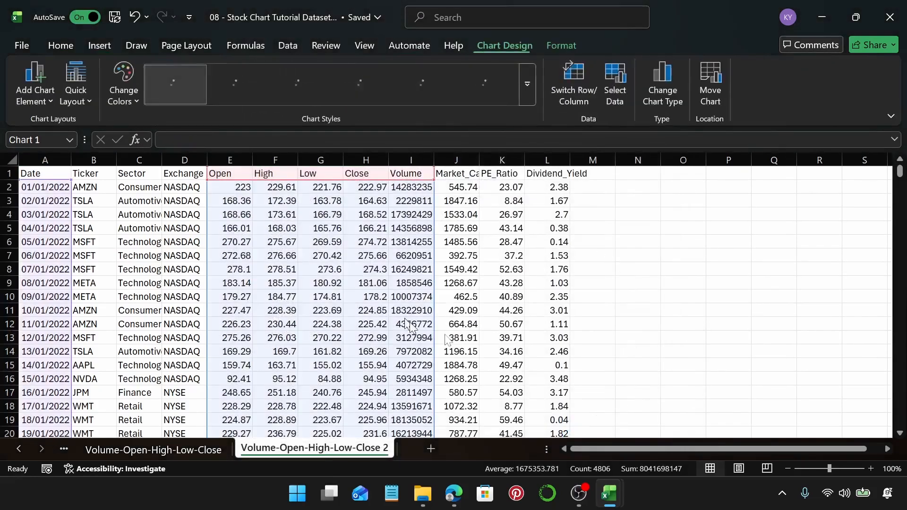
- Move the chart up just below the header row and enlarge it to span about columns E to O and rows 2 to 19
{"action": "left_click_drag", "start_coordinate": [557, 212], "coordinate": [515, 189]}
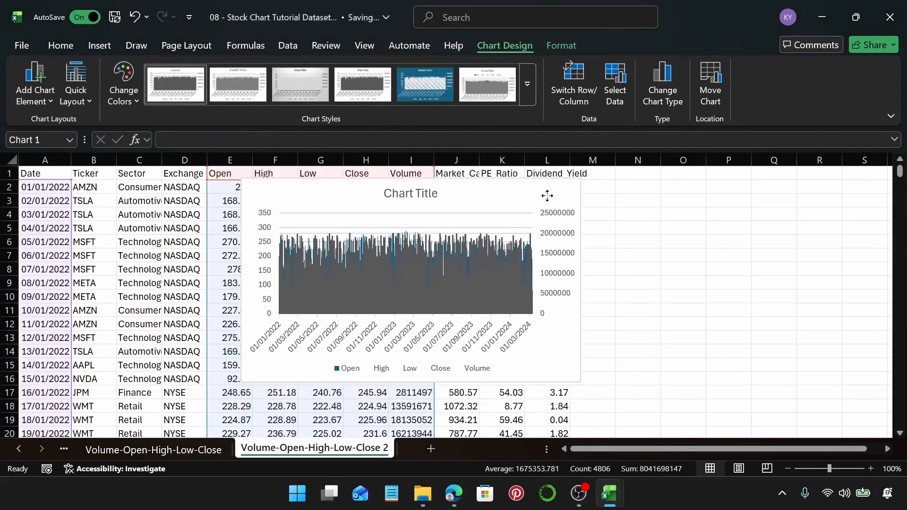
{"action": "left_click_drag", "start_coordinate": [692, 287], "coordinate": [694, 283]}
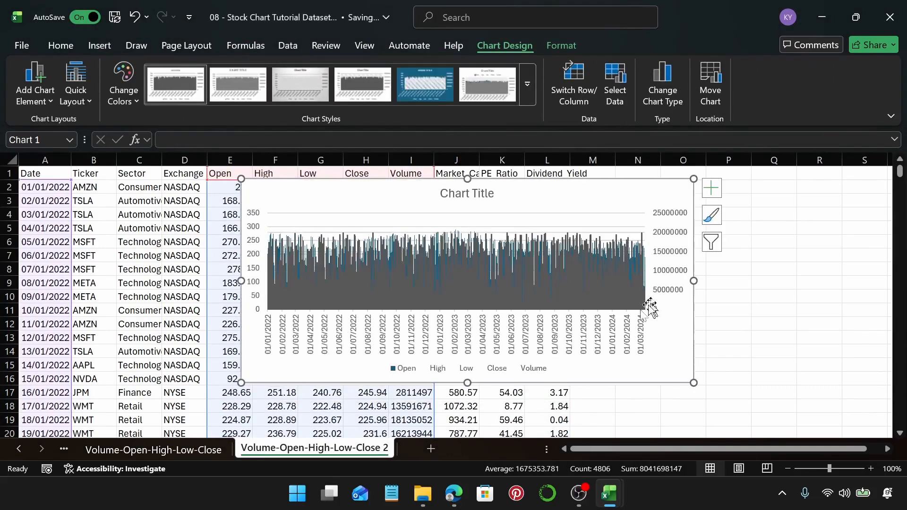
{"action": "left_click_drag", "start_coordinate": [467, 382], "coordinate": [468, 423]}
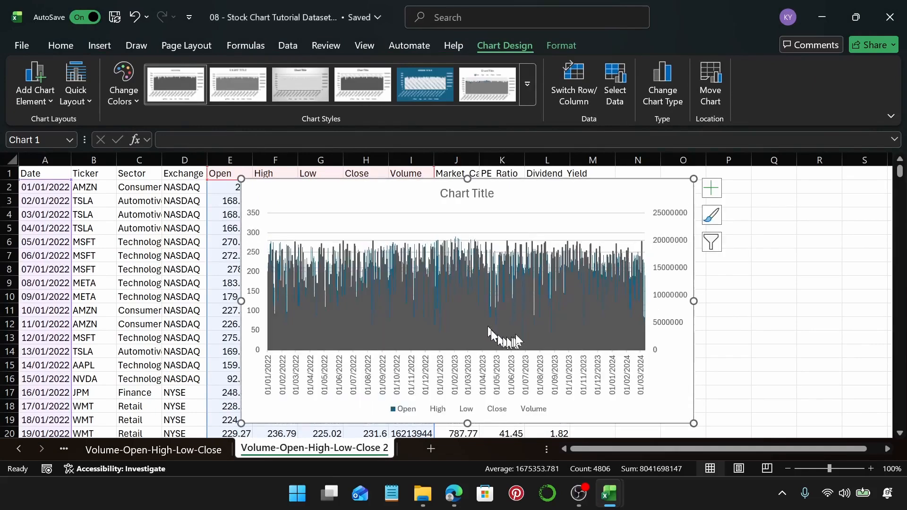
- Replace the chart's placeholder title with the copied sheet name, trimmed to "Volume-Open-High-Low-Close"
{"action": "mouse_move", "coordinate": [568, 272]}
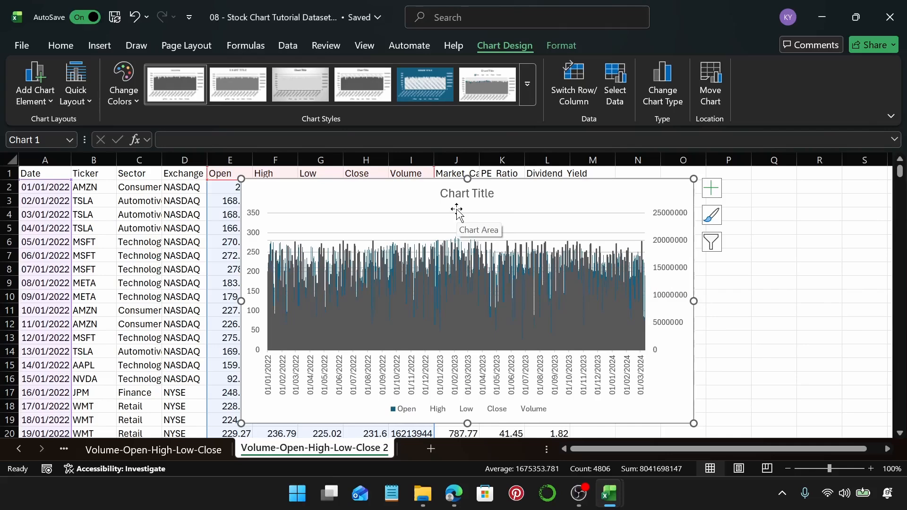
{"action": "left_click", "coordinate": [449, 194]}
{"action": "left_click_drag", "start_coordinate": [446, 194], "coordinate": [489, 194]}
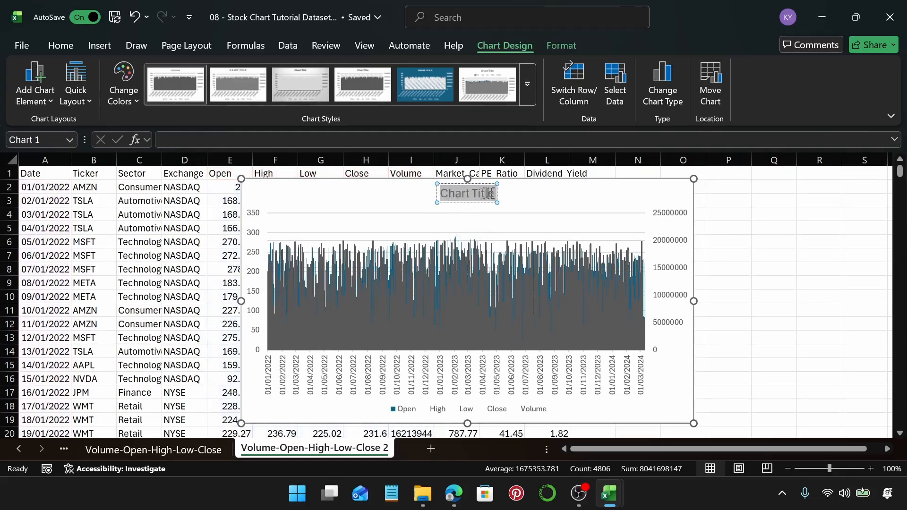
{"action": "double_click", "coordinate": [287, 447]}
{"action": "key", "text": "ctrl+c"}
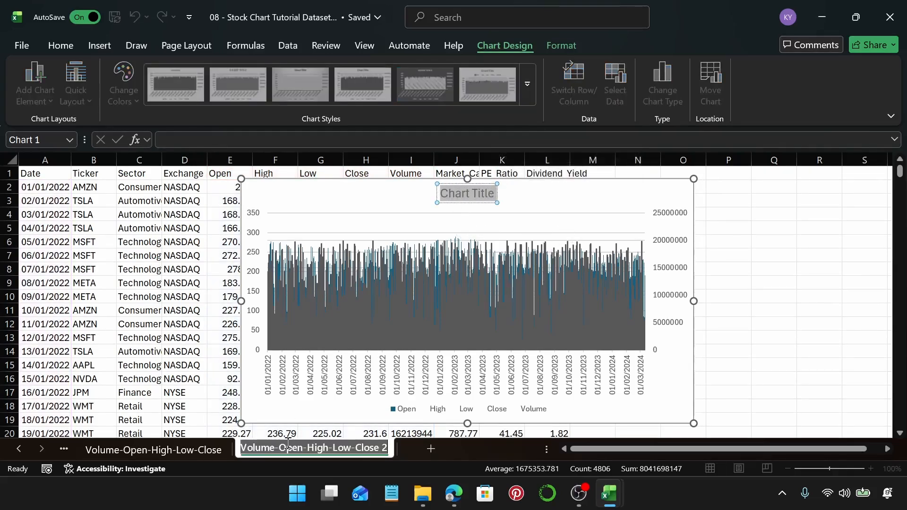
{"action": "left_click", "coordinate": [458, 191]}
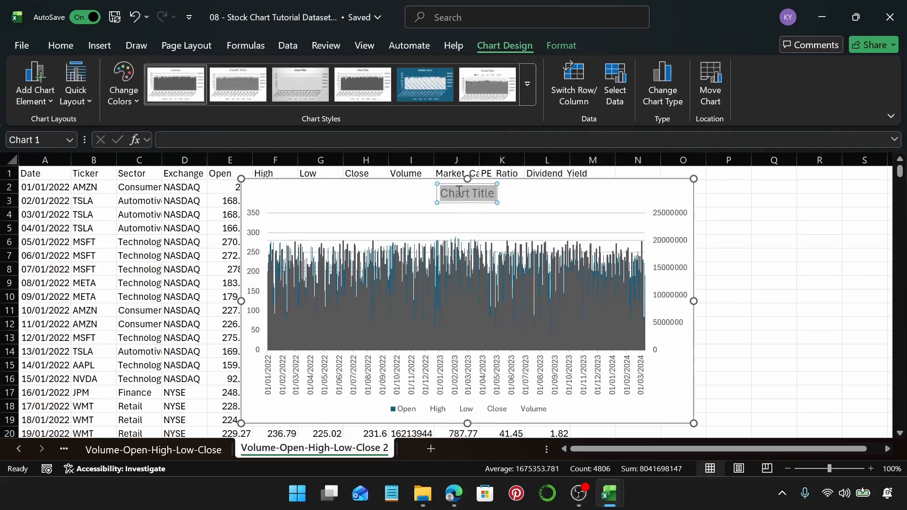
{"action": "key", "text": "ctrl+v"}
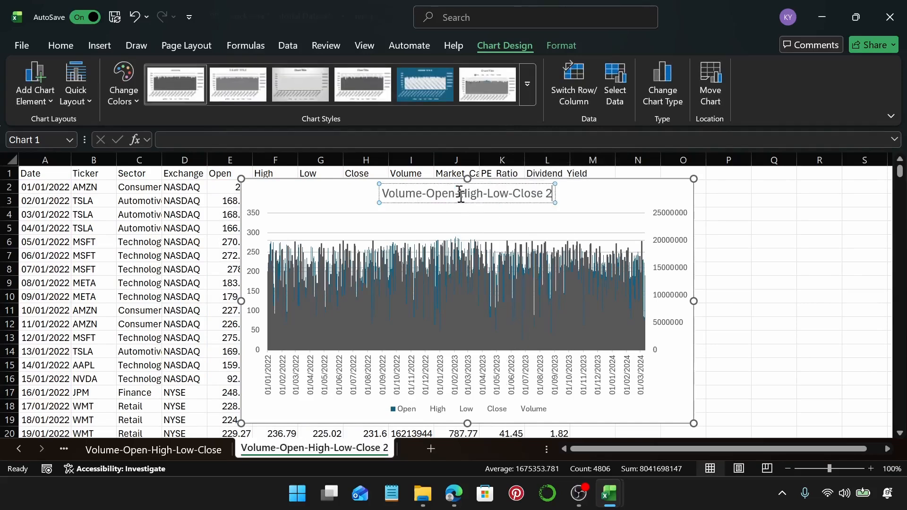
{"action": "key", "text": "BackSpace"}
{"action": "key", "text": "BackSpace"}
{"action": "left_click", "coordinate": [612, 198]}
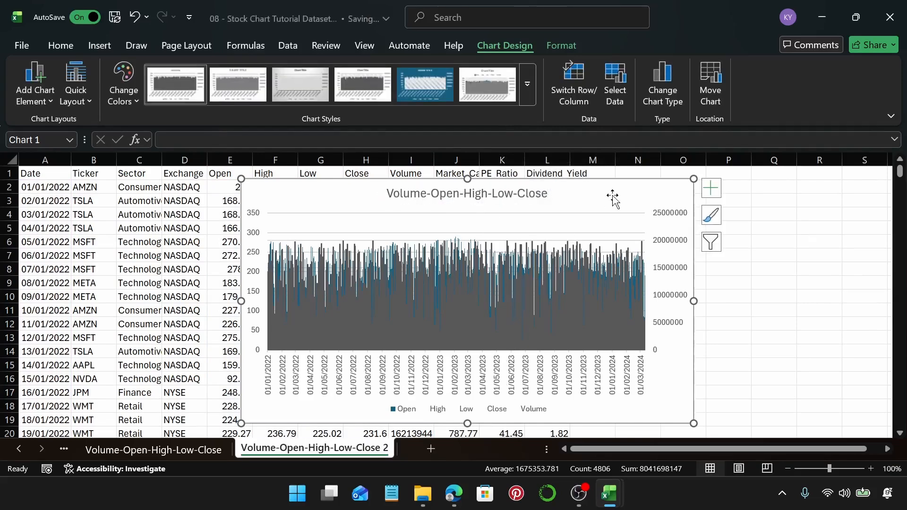